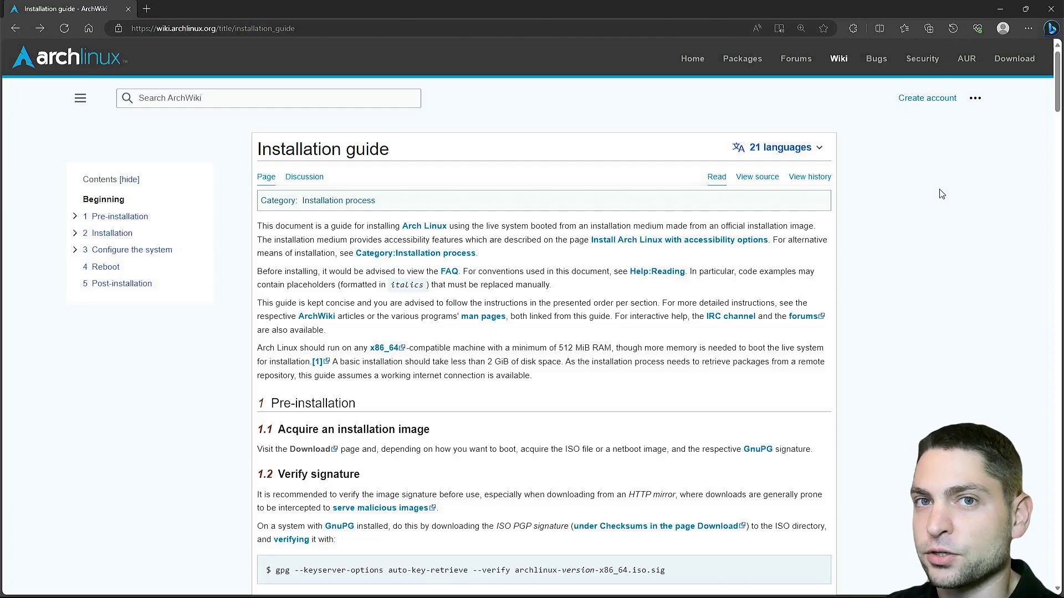
Download archlinux-x86_64.iso from the 2023.09.01 release on the geo.mirror.pkgbuild.com mirror
{"action": "left_click", "coordinate": [310, 450]}
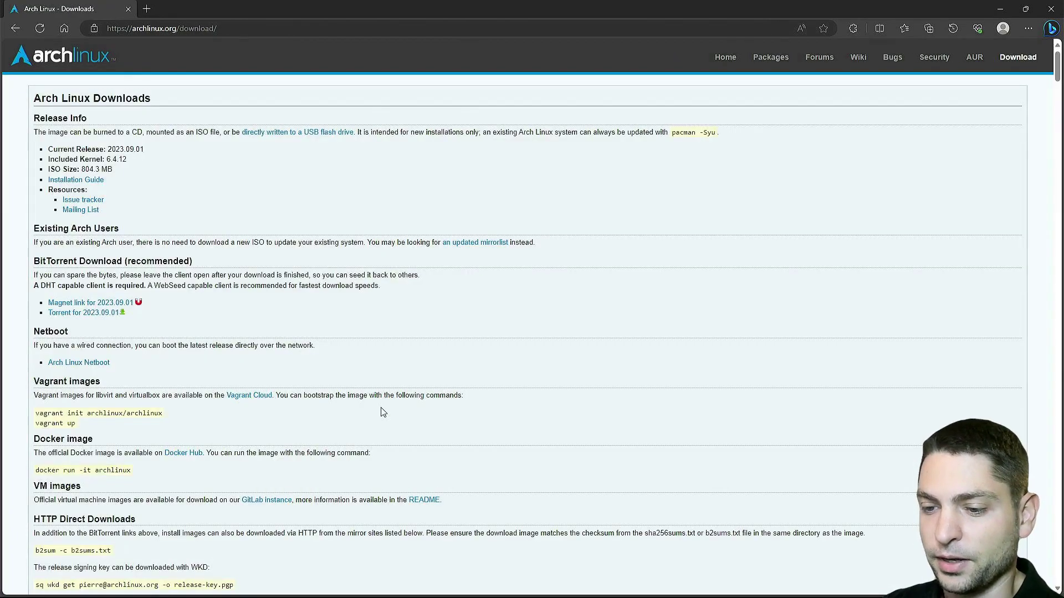
{"action": "scroll", "coordinate": [380, 412], "scroll_direction": "down", "scroll_amount": 7}
{"action": "left_click", "coordinate": [94, 359]}
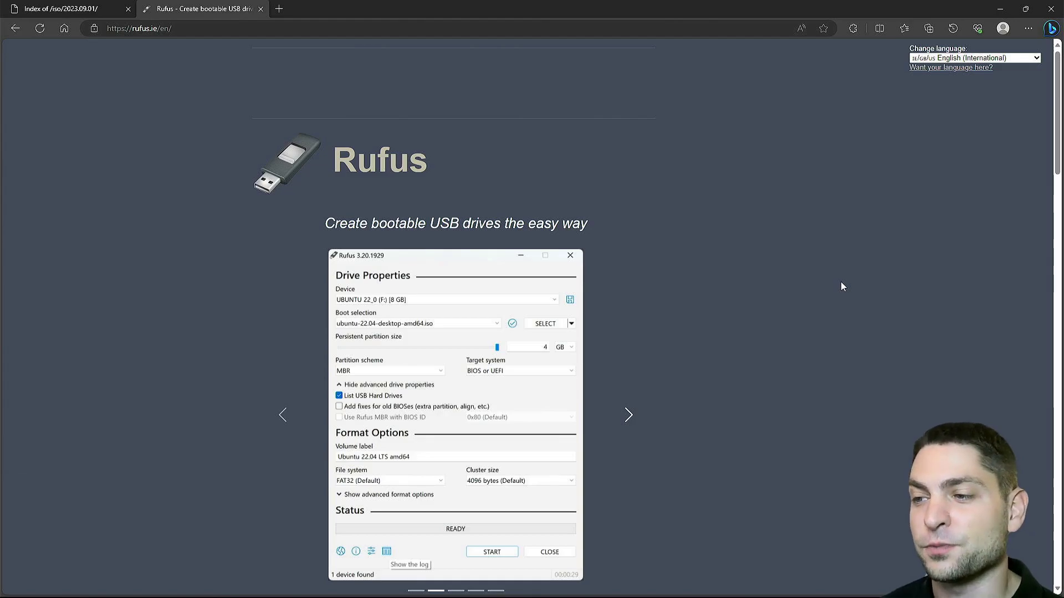
Download the Windows x64 rufus-4.2.exe from rufus.ie and run it
{"action": "scroll", "coordinate": [840, 281], "scroll_direction": "down", "scroll_amount": 10}
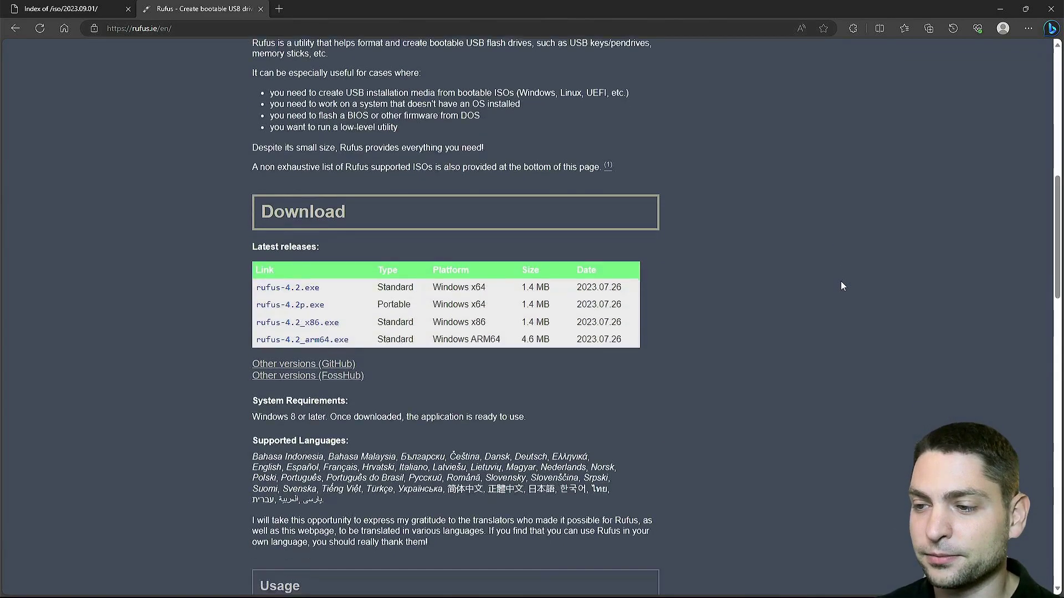
{"action": "left_click", "coordinate": [296, 267]}
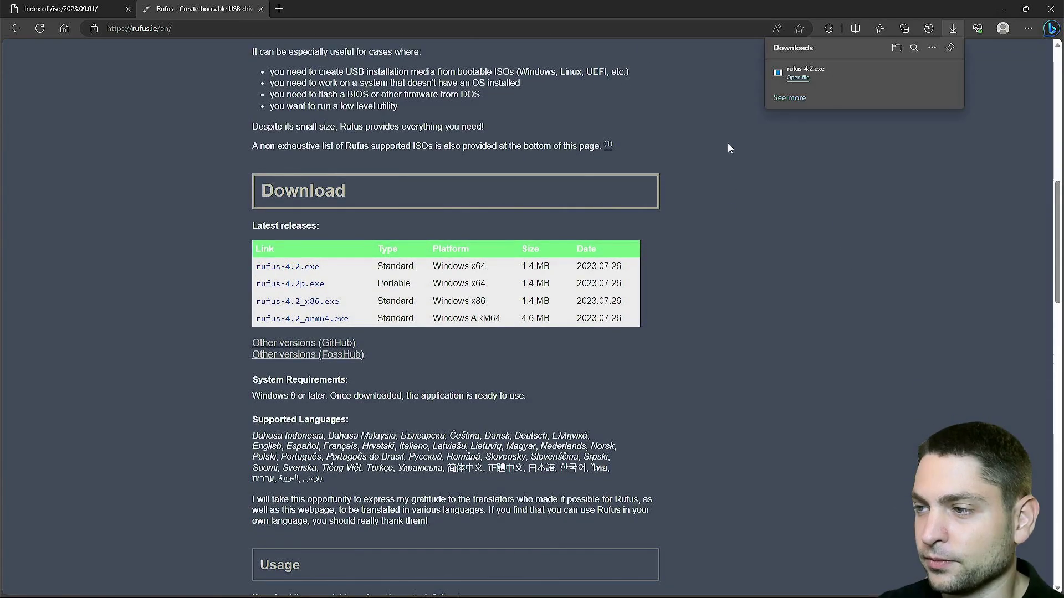
{"action": "left_click", "coordinate": [798, 79]}
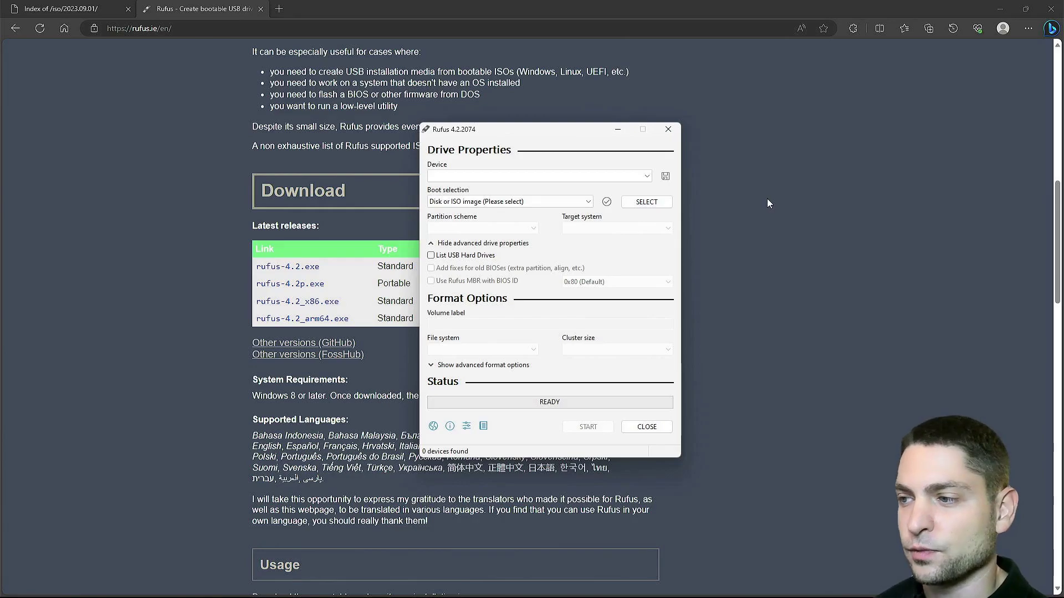
Flash archlinux-x86_64.iso to the 128 GB USB drive in ISO Image mode, accepting the data-loss warning
{"action": "left_click", "coordinate": [646, 201]}
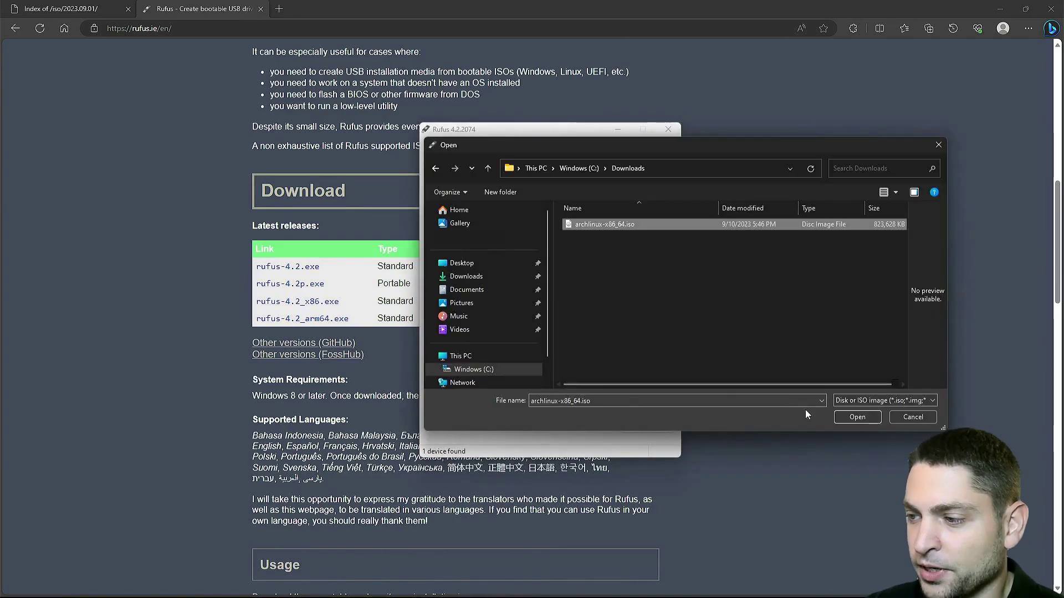
{"action": "left_click", "coordinate": [847, 417]}
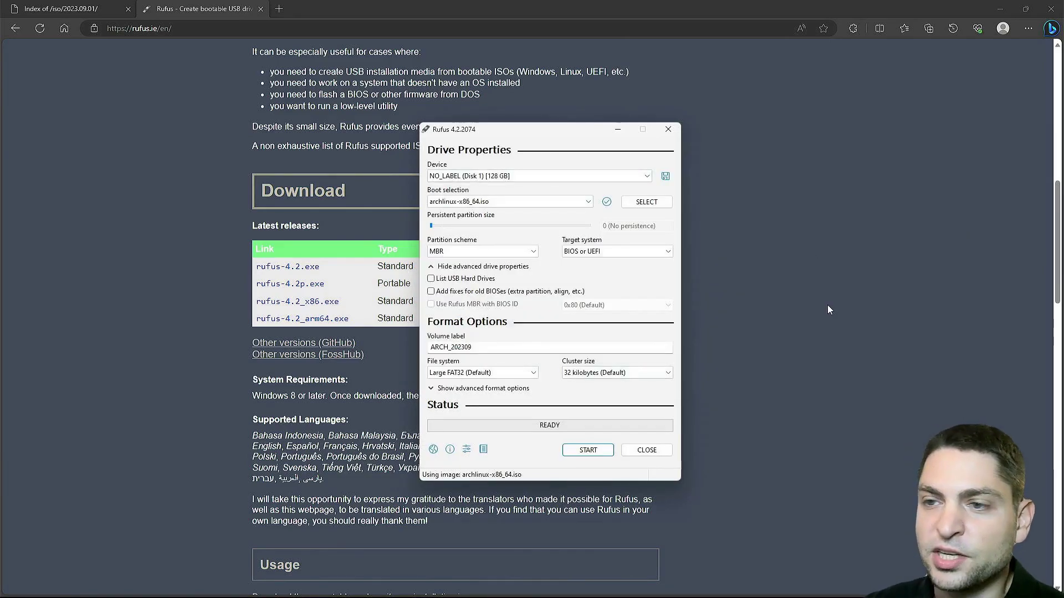
{"action": "left_click", "coordinate": [588, 450]}
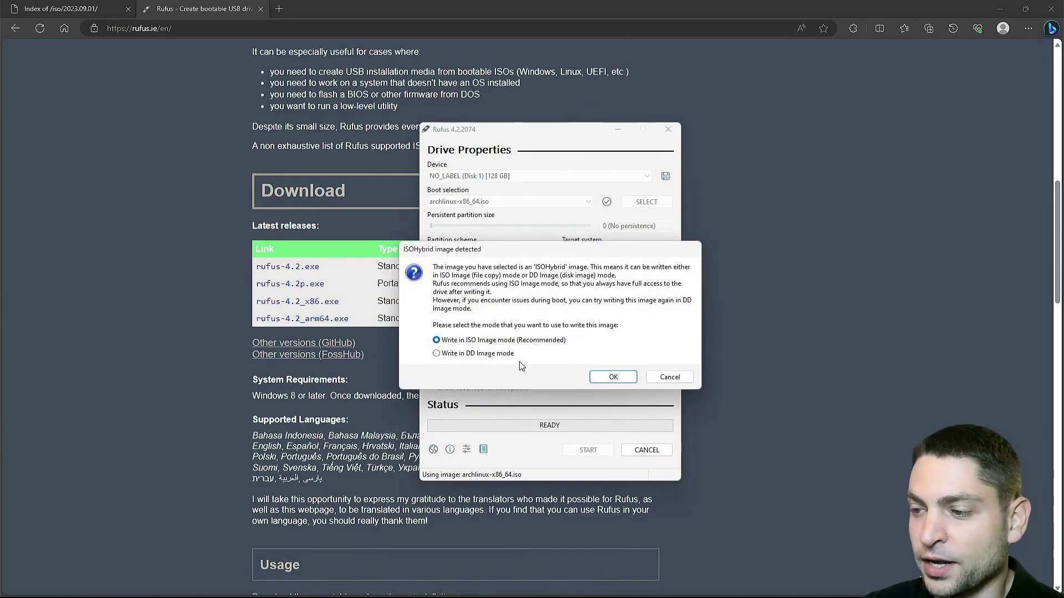
{"action": "left_click", "coordinate": [614, 376]}
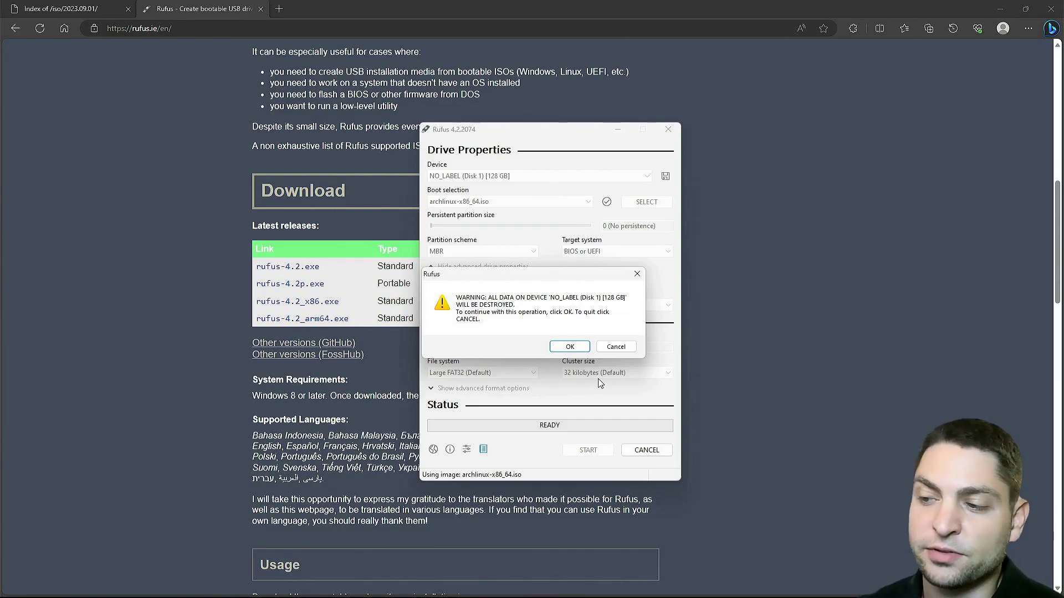
{"action": "left_click", "coordinate": [558, 348]}
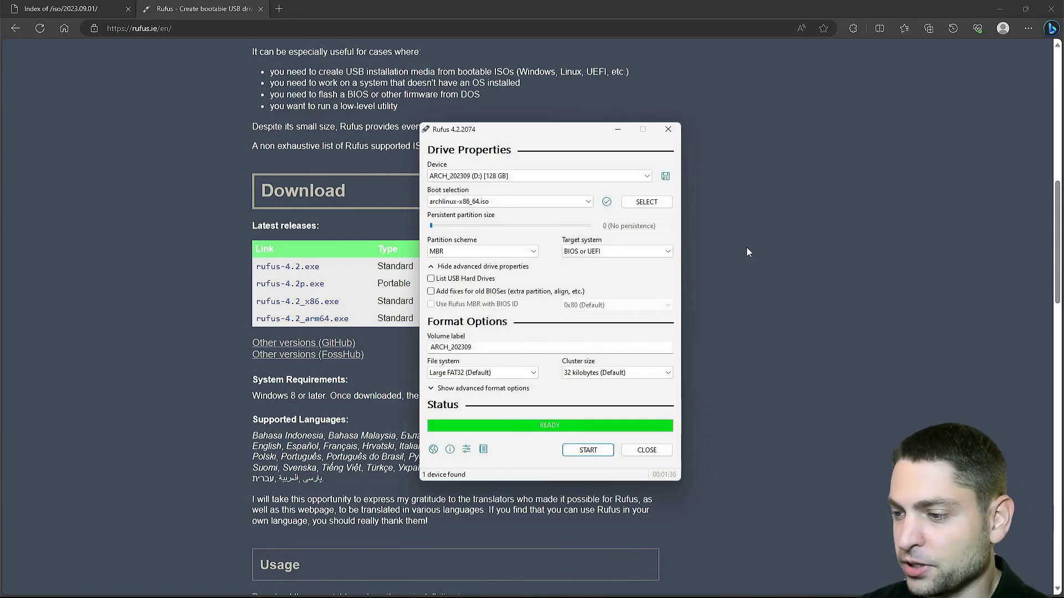
Close Rufus after the write completes and switch to a file browser window
{"action": "left_click", "coordinate": [645, 450]}
{"action": "key", "text": "alt+Tab"}
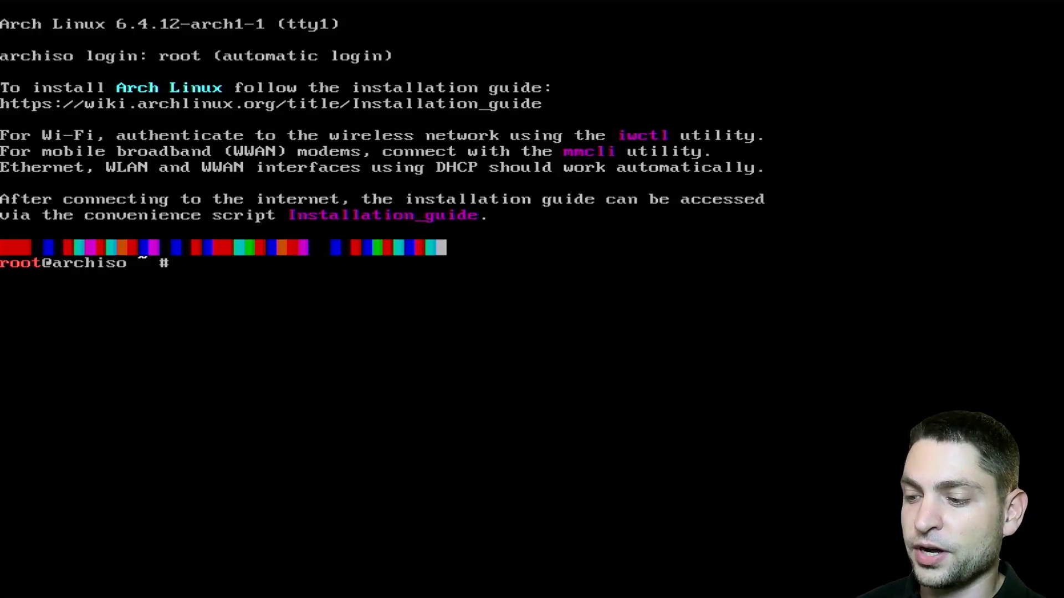
Clear the console, start iwctl, list wireless devices and scan for networks on wlan0
{"action": "type", "text": "clear"}
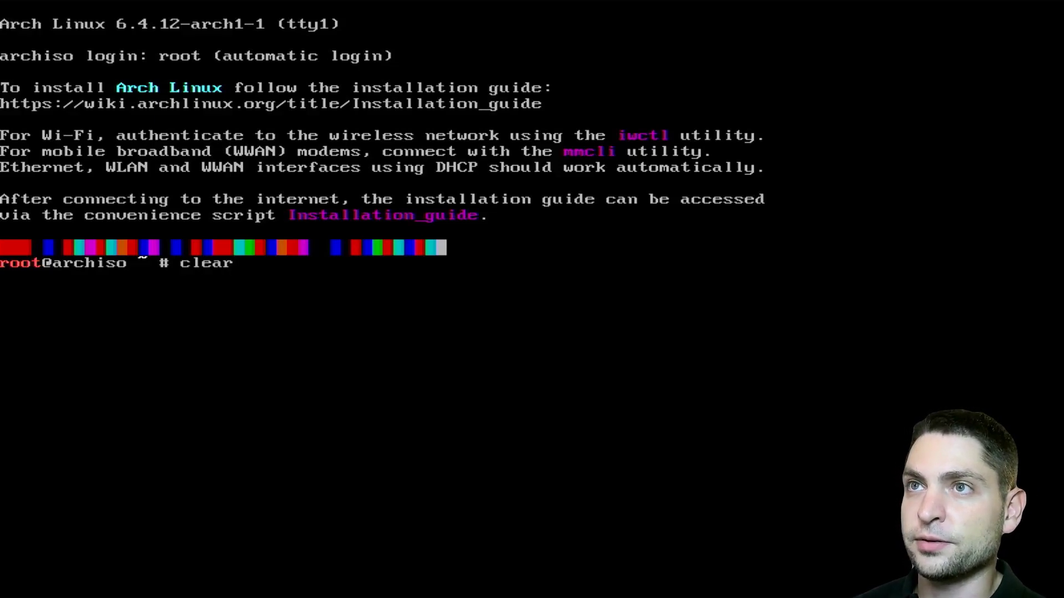
{"action": "key", "text": "Return"}
{"action": "type", "text": "i"}
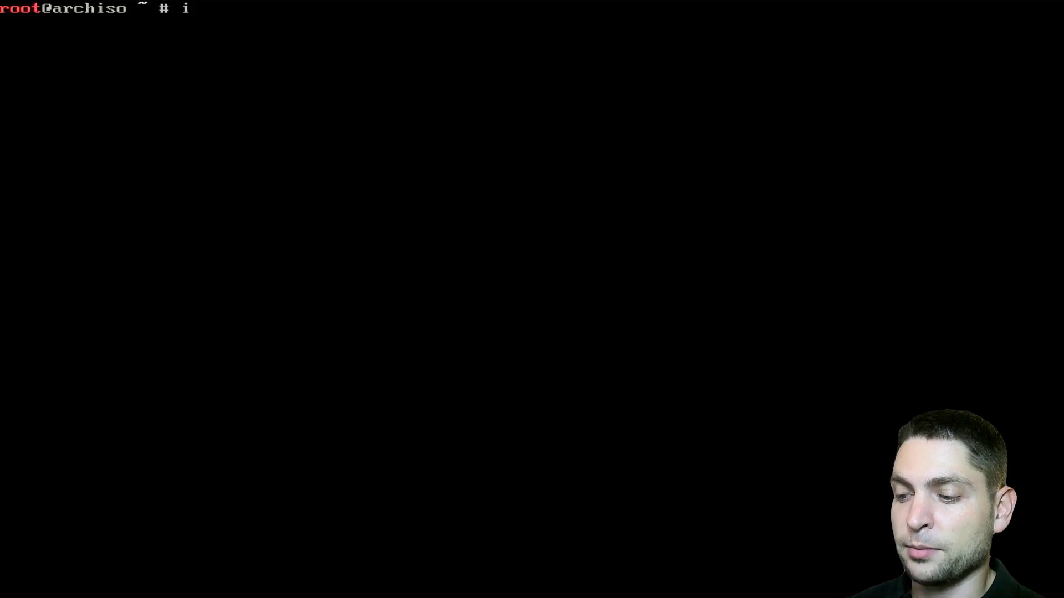
{"action": "type", "text": "wctl"}
{"action": "key", "text": "Return"}
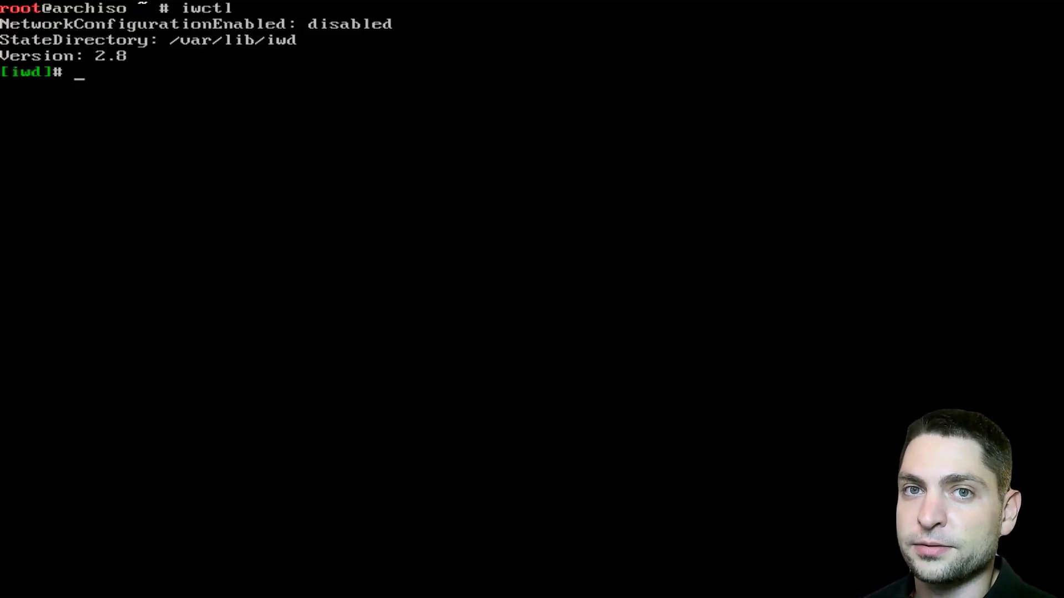
{"action": "type", "text": "devic"}
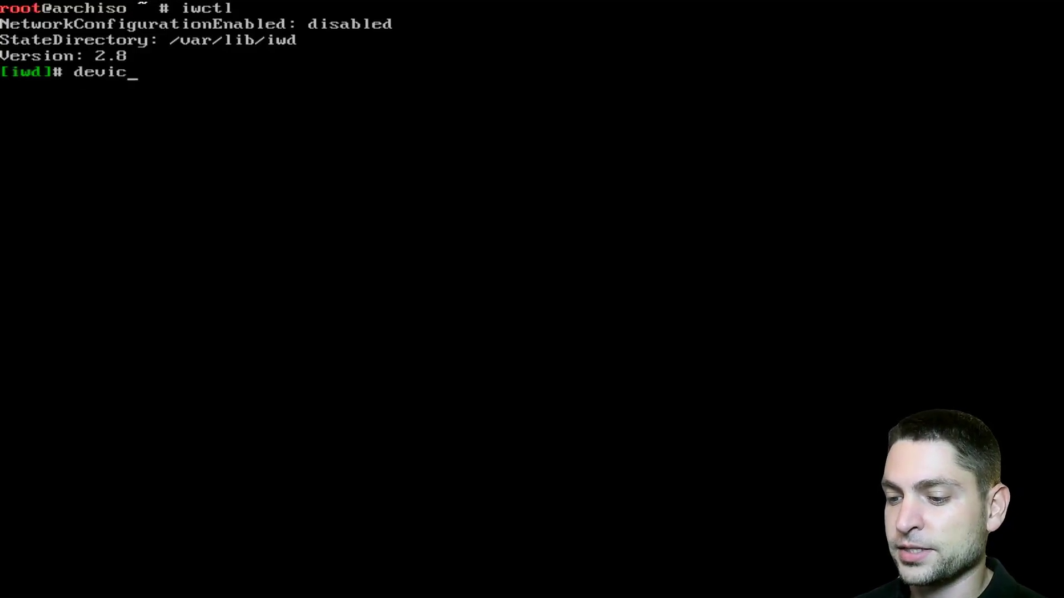
{"action": "type", "text": "e list"}
{"action": "key", "text": "Return"}
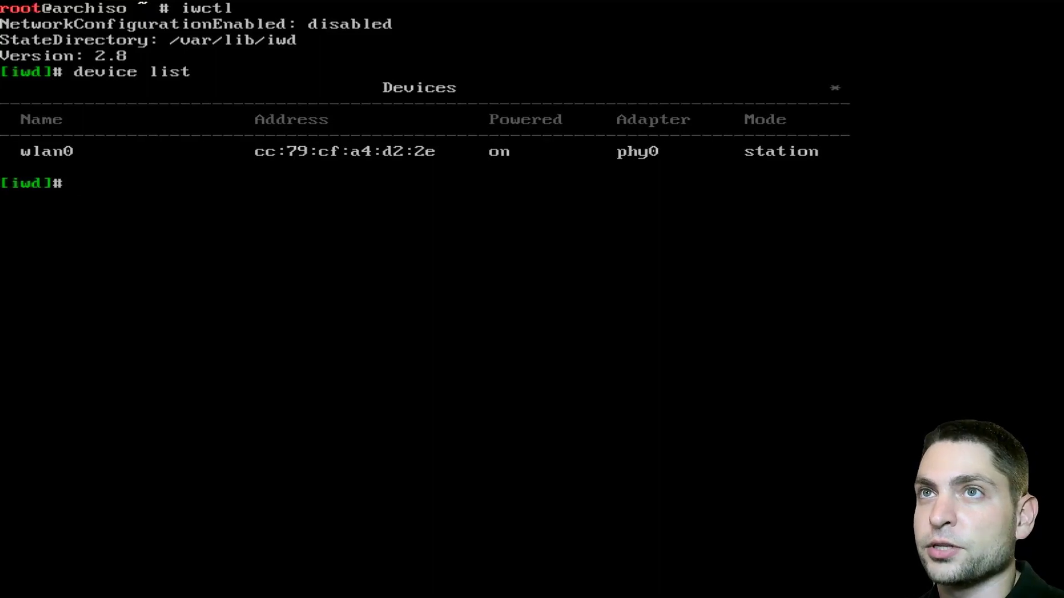
{"action": "type", "text": "station  wlan0 "}
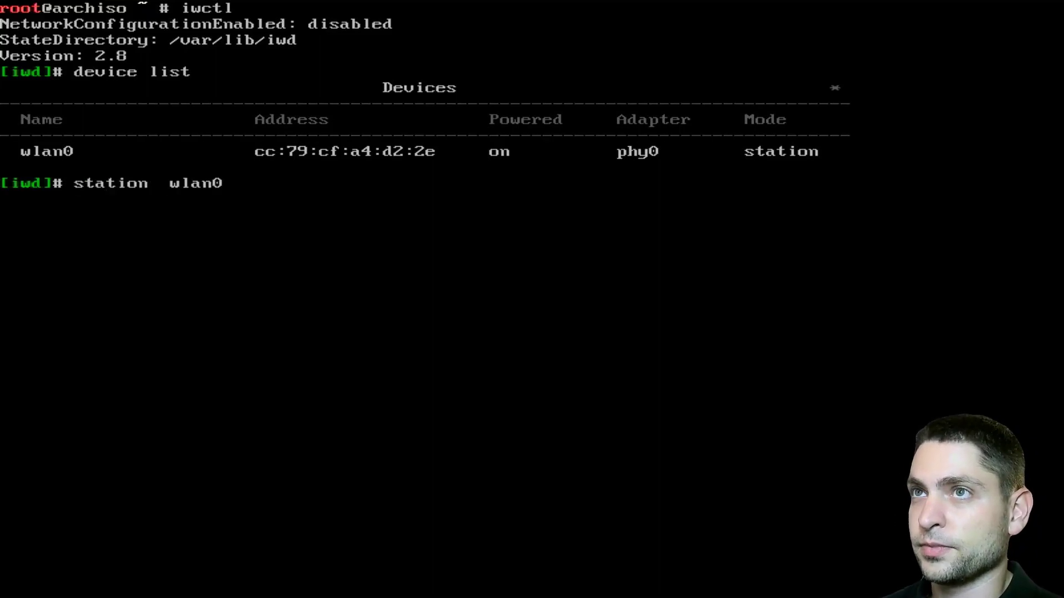
{"action": "type", "text": "scan"}
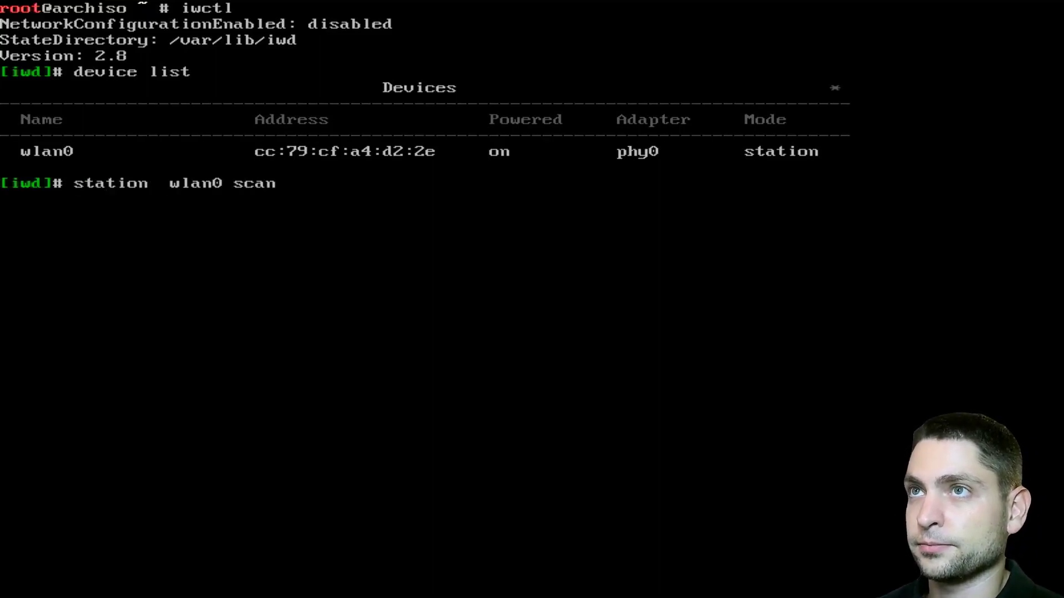
{"action": "key", "text": "Return"}
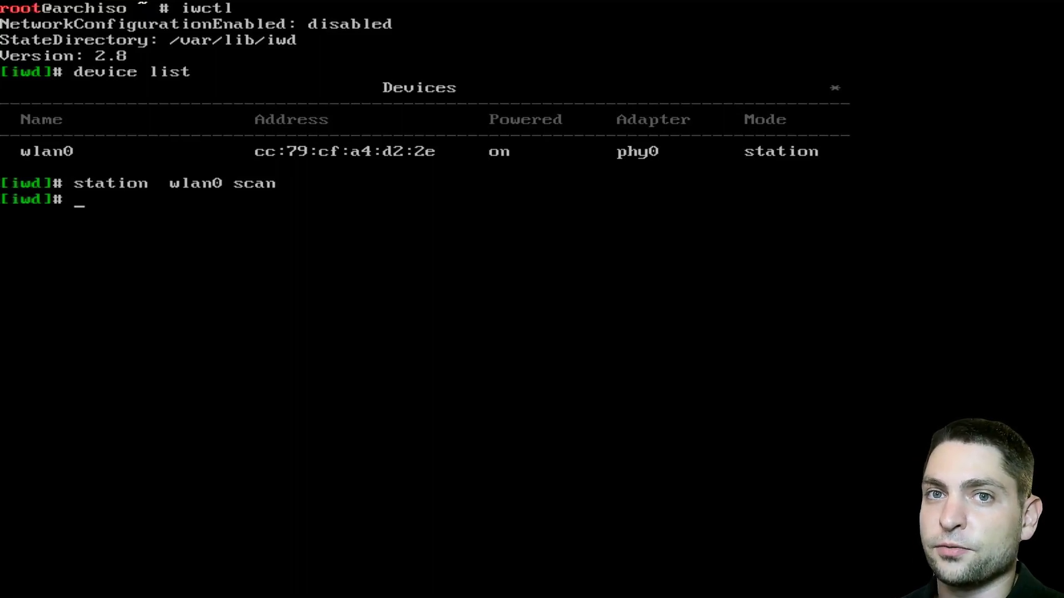
Connect wlan0 to the listed secured network with its passphrase, then exit iwctl
{"action": "type", "text": "station "}
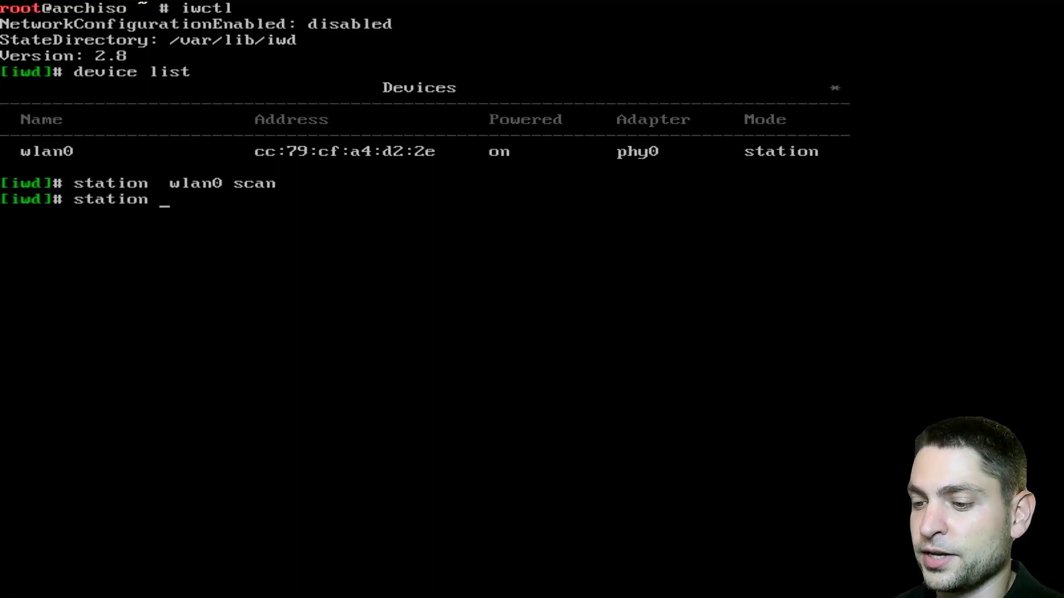
{"action": "type", "text": "wlan0 get-ne"}
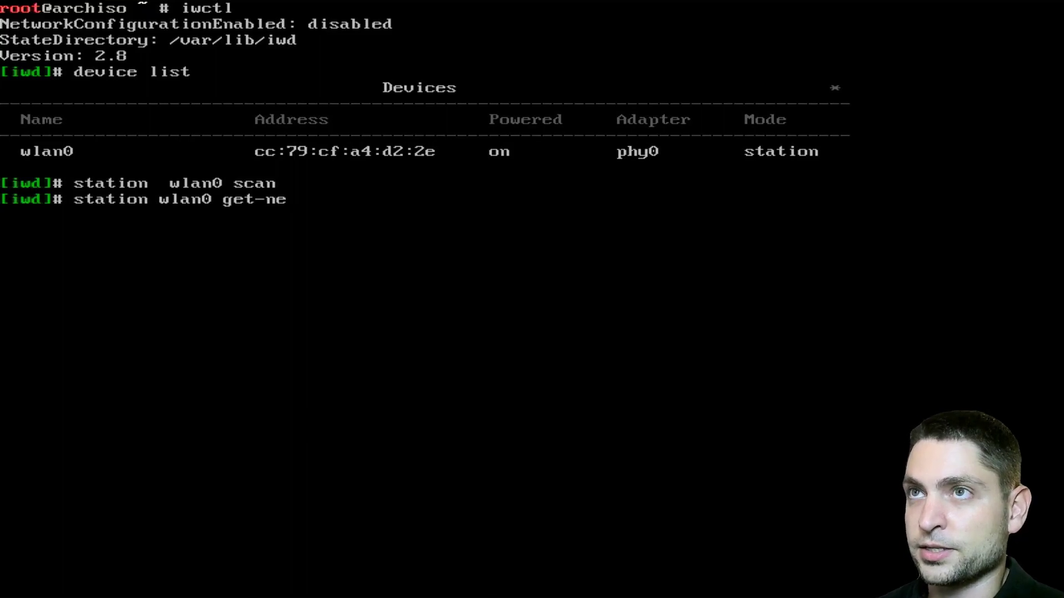
{"action": "key", "text": "Tab"}
{"action": "key", "text": "Return"}
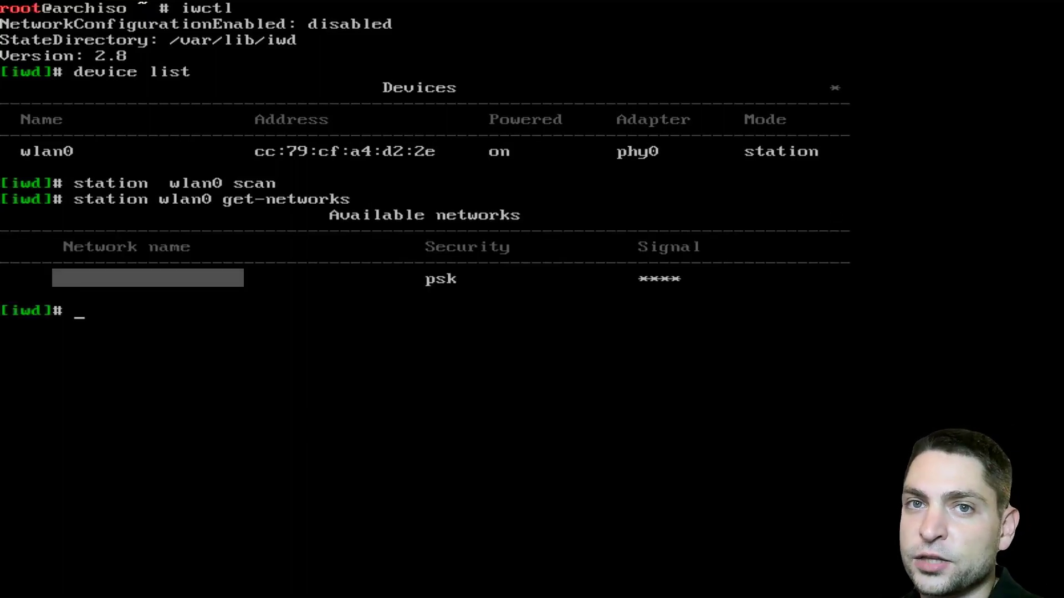
{"action": "type", "text": "station wlan0 "}
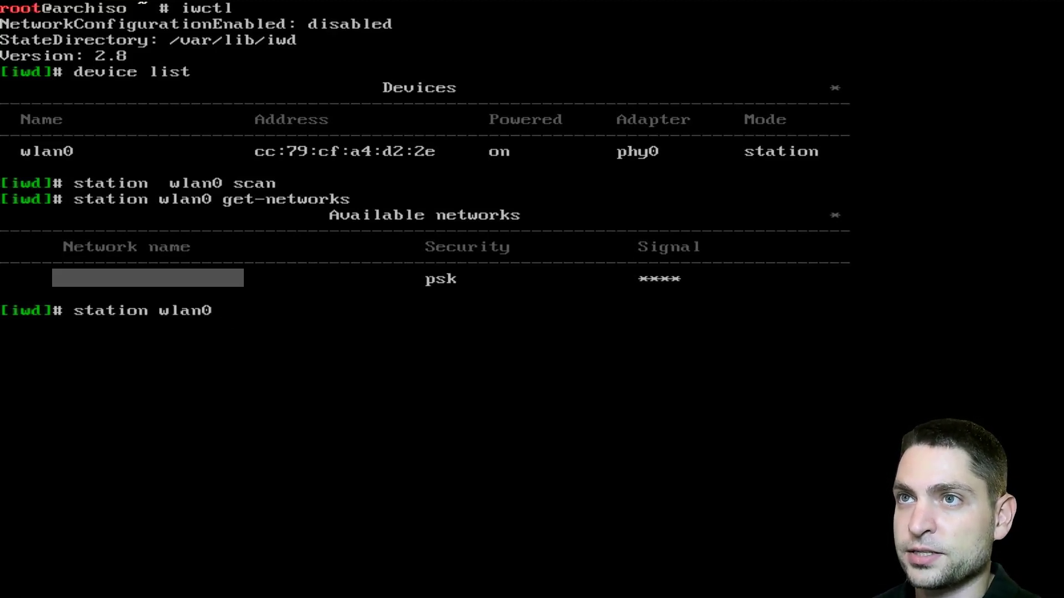
{"action": "type", "text": "connect"}
{"action": "key", "text": "Tab"}
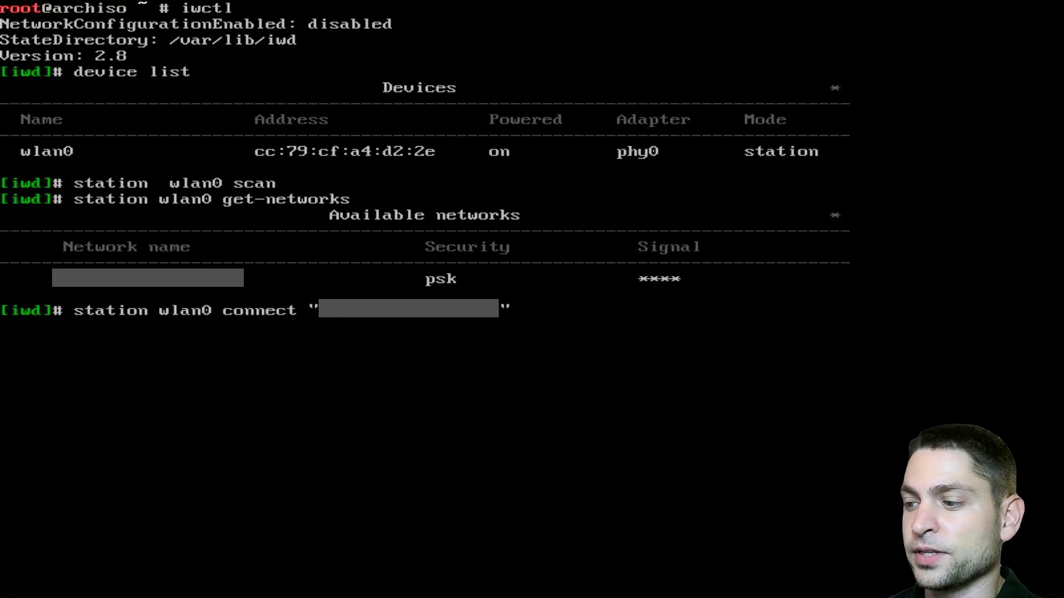
{"action": "key", "text": "Return"}
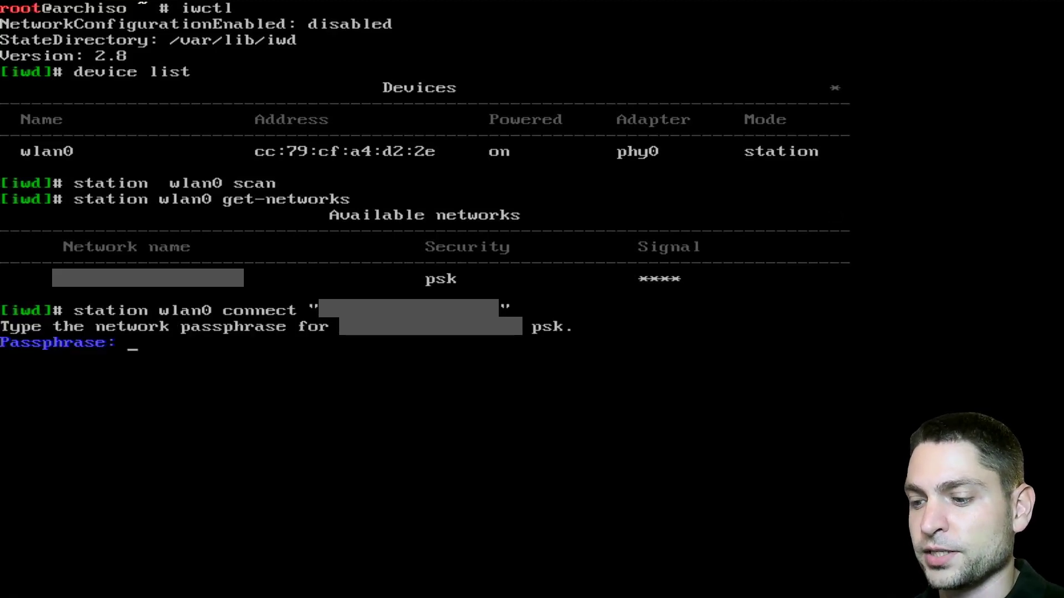
{"action": "type", "text": "********************"}
{"action": "key", "text": "Return"}
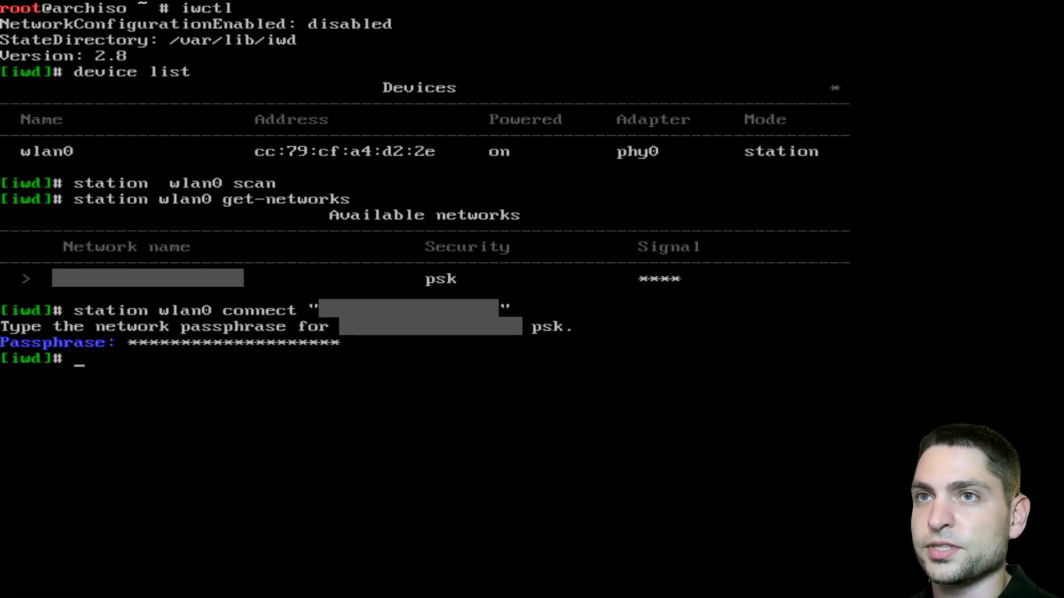
{"action": "key", "text": "ctrl+c"}
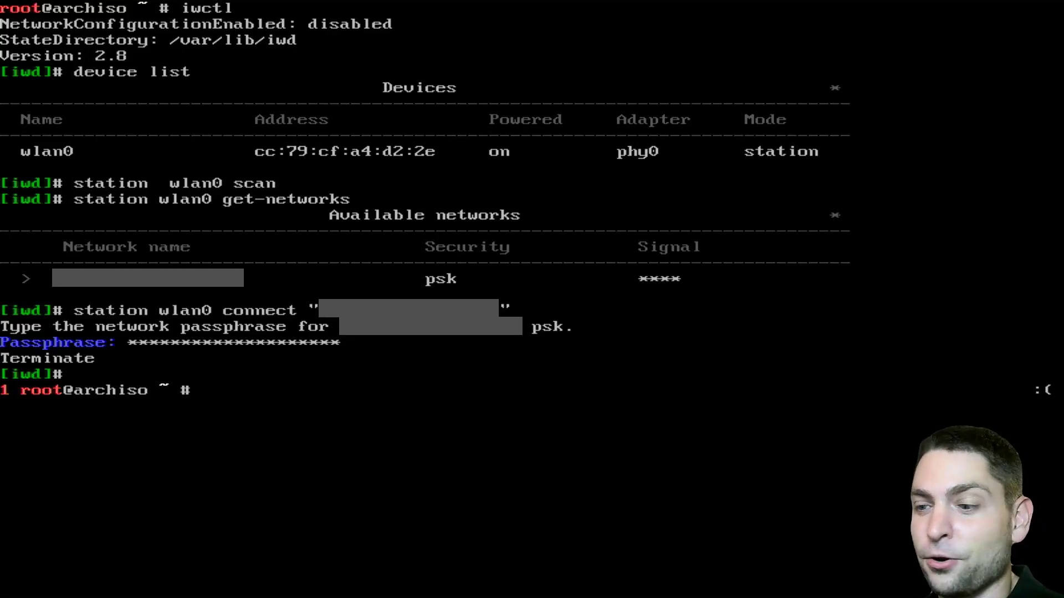
Launch archinstall and set the mirror region to Germany
{"action": "type", "text": "archinstall"}
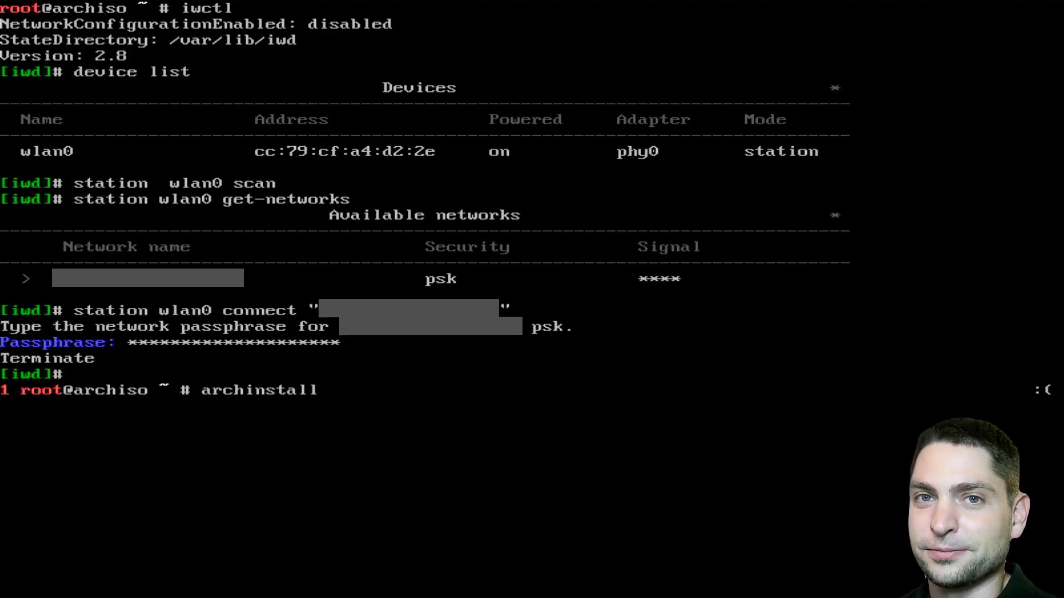
{"action": "key", "text": "Return"}
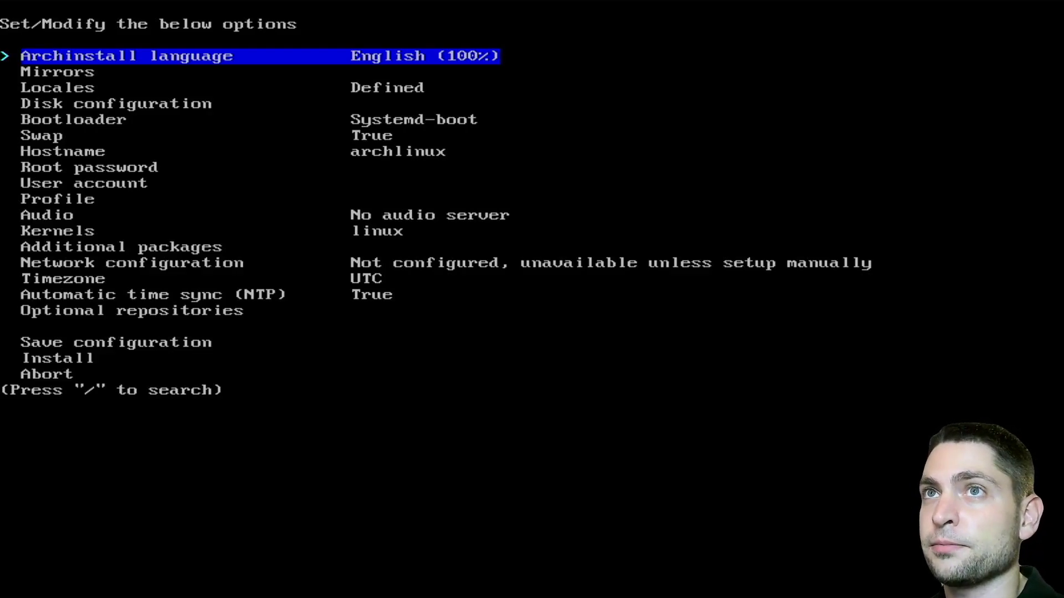
{"action": "key", "text": "Down"}
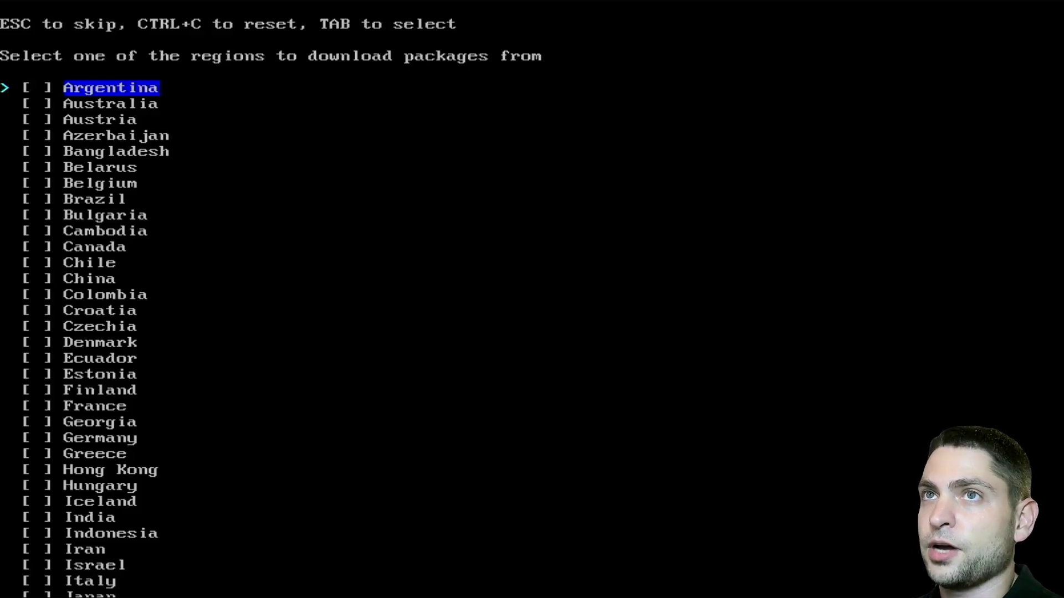
{"action": "key", "text": "Down"}
{"action": "key", "text": "Down"}
{"action": "key", "text": "Down"}
{"action": "key", "text": "Down"}
{"action": "key", "text": "Down"}
{"action": "key", "text": "Down"}
{"action": "key", "text": "Down"}
{"action": "key", "text": "Down"}
{"action": "key", "text": "Down"}
{"action": "key", "text": "Down"}
{"action": "key", "text": "Down"}
{"action": "key", "text": "Down"}
{"action": "key", "text": "Down"}
{"action": "key", "text": "Down"}
{"action": "key", "text": "Down"}
{"action": "key", "text": "Down"}
{"action": "key", "text": "Down"}
{"action": "key", "text": "Down"}
{"action": "key", "text": "Down"}
{"action": "key", "text": "Down"}
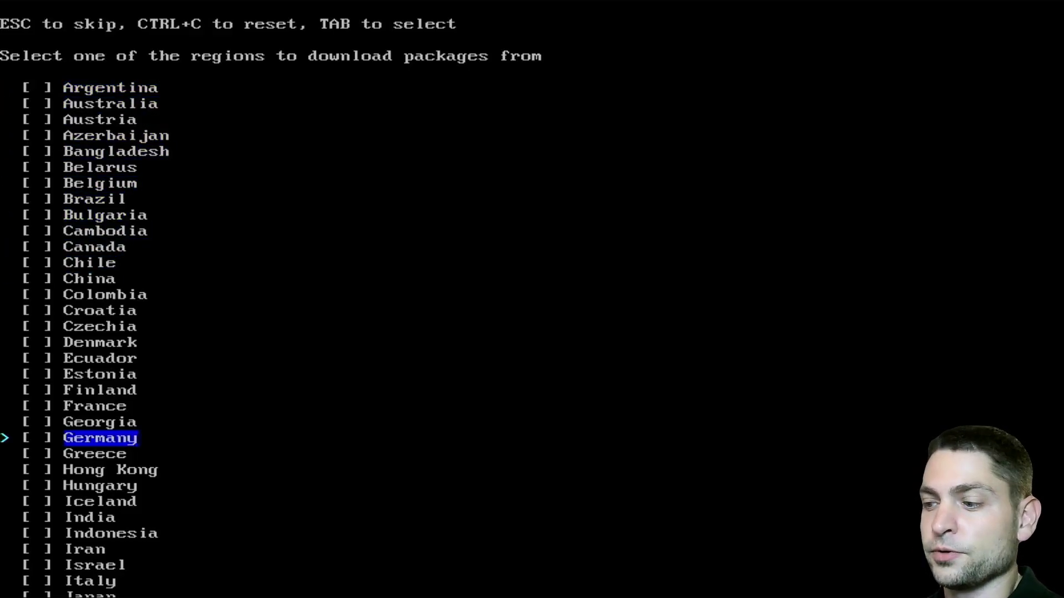
{"action": "key", "text": "Return"}
{"action": "key", "text": "Down"}
{"action": "key", "text": "Down"}
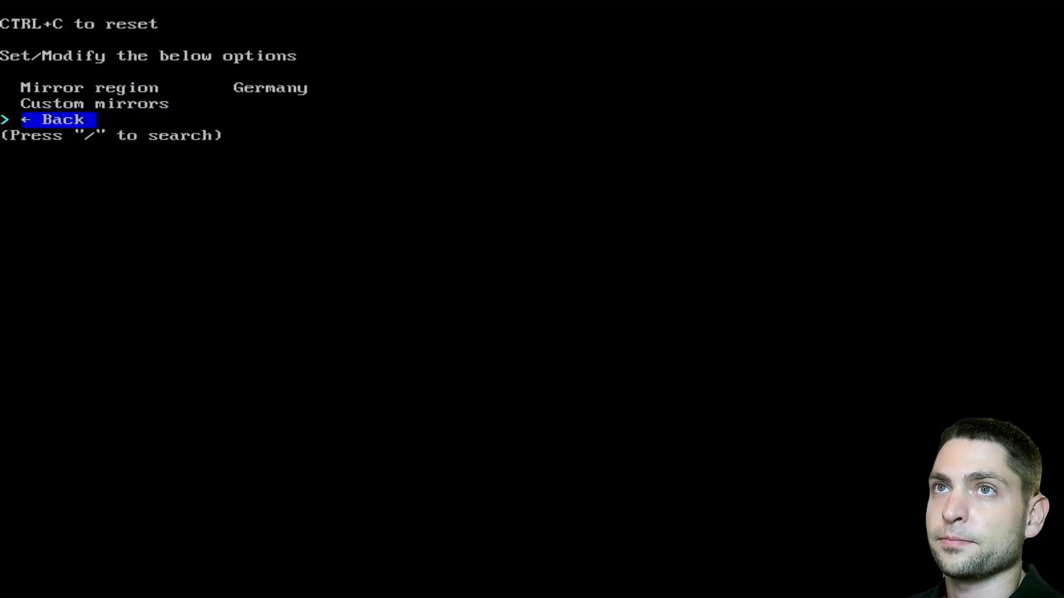
{"action": "key", "text": "Return"}
{"action": "key", "text": "Down"}
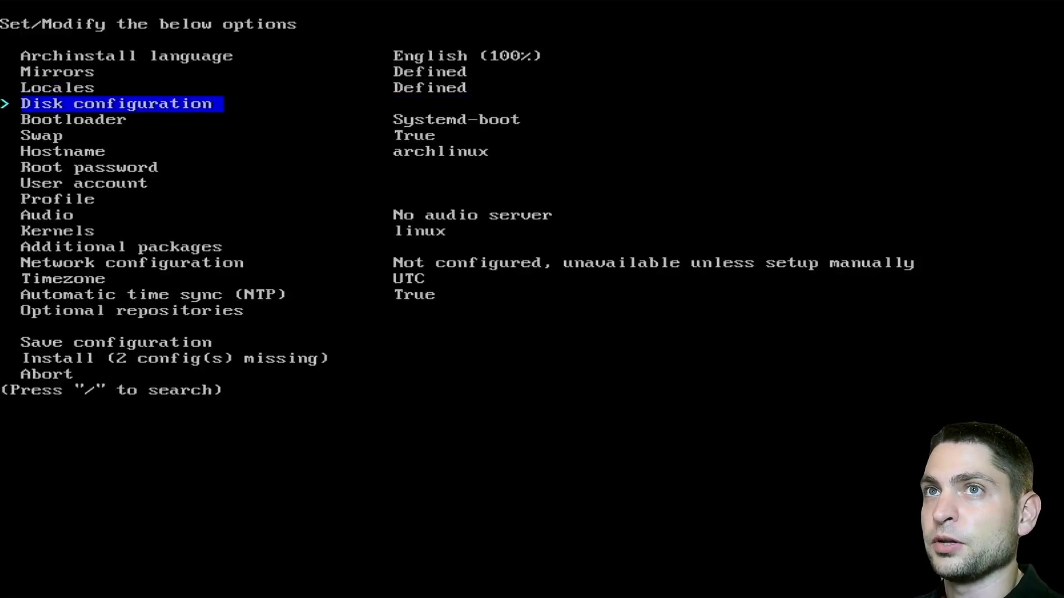
Apply a best-effort default layout on the SanDisk Extreme Pro (/dev/sda) without a separate /home partition
{"action": "key", "text": "Return"}
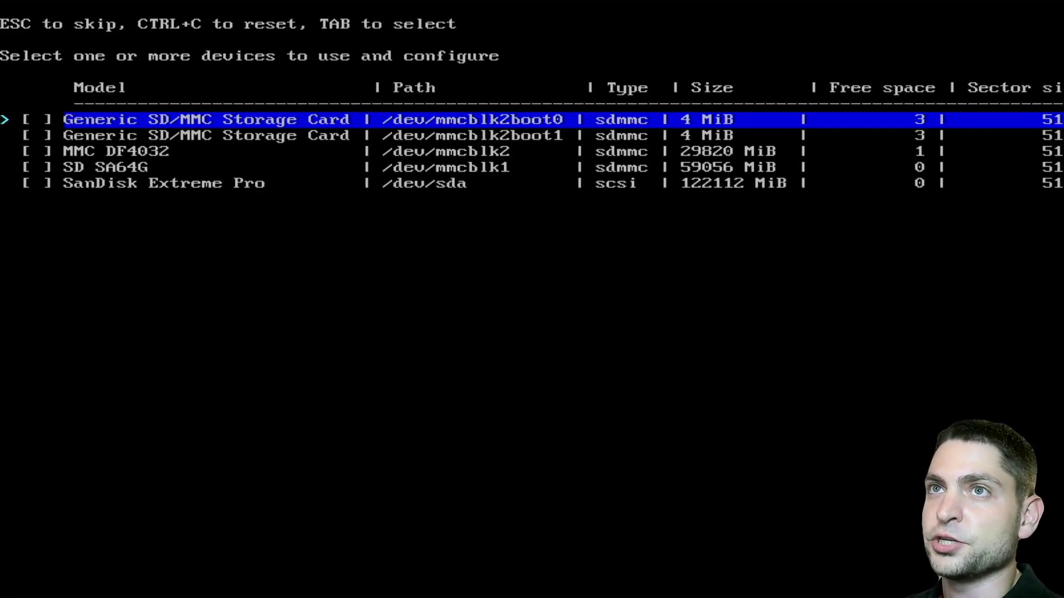
{"action": "key", "text": "Down"}
{"action": "key", "text": "Down"}
{"action": "key", "text": "Down"}
{"action": "key", "text": "Down"}
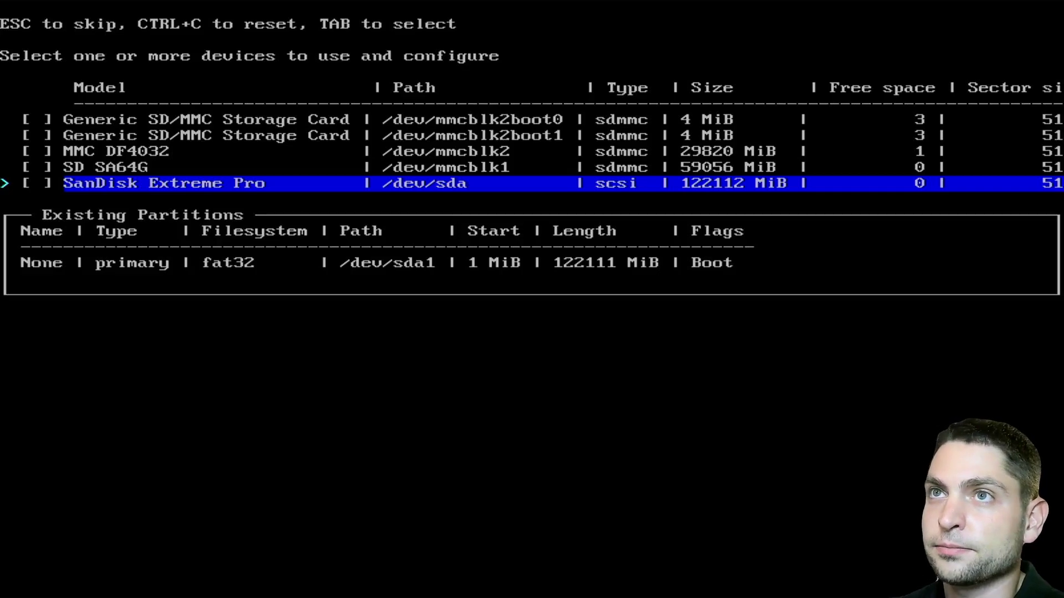
{"action": "key", "text": "Return"}
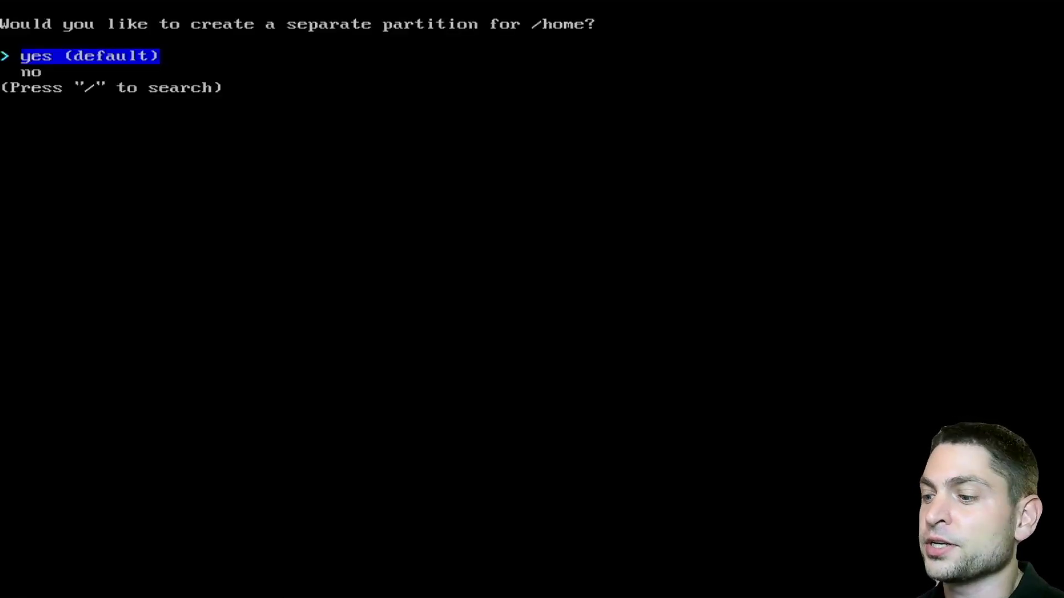
{"action": "key", "text": "Down"}
{"action": "key", "text": "Return"}
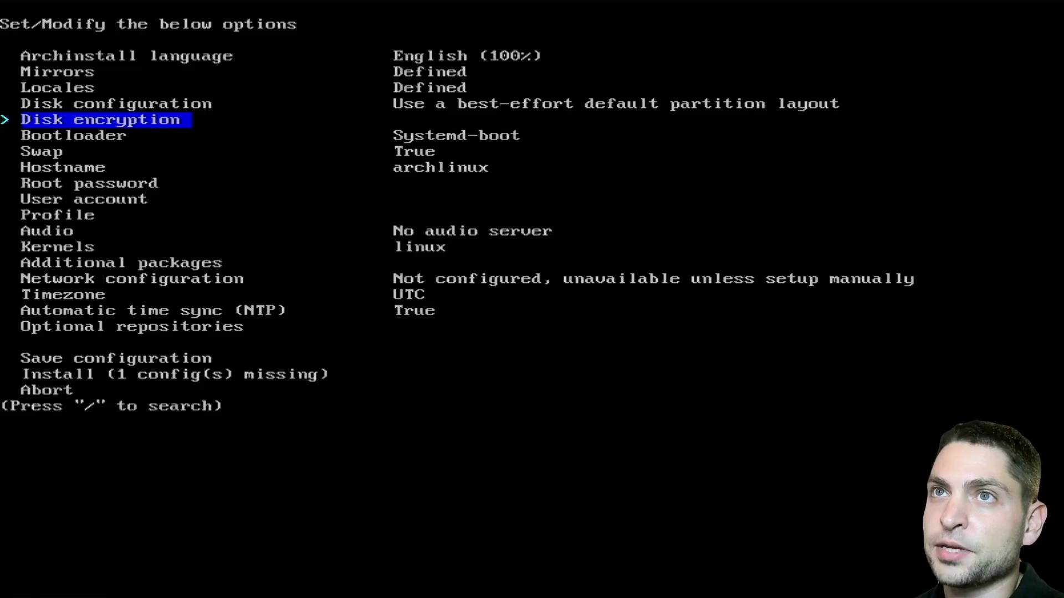
Show the bootloader options, checking Grub and returning to Systemd-boot (default)
{"action": "key", "text": "Down"}
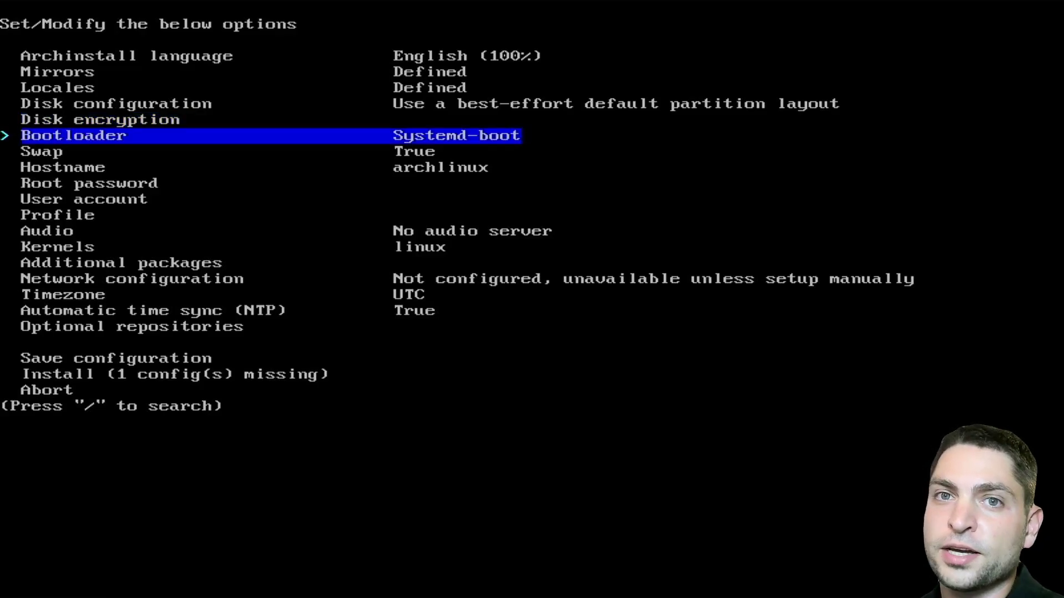
{"action": "key", "text": "Return"}
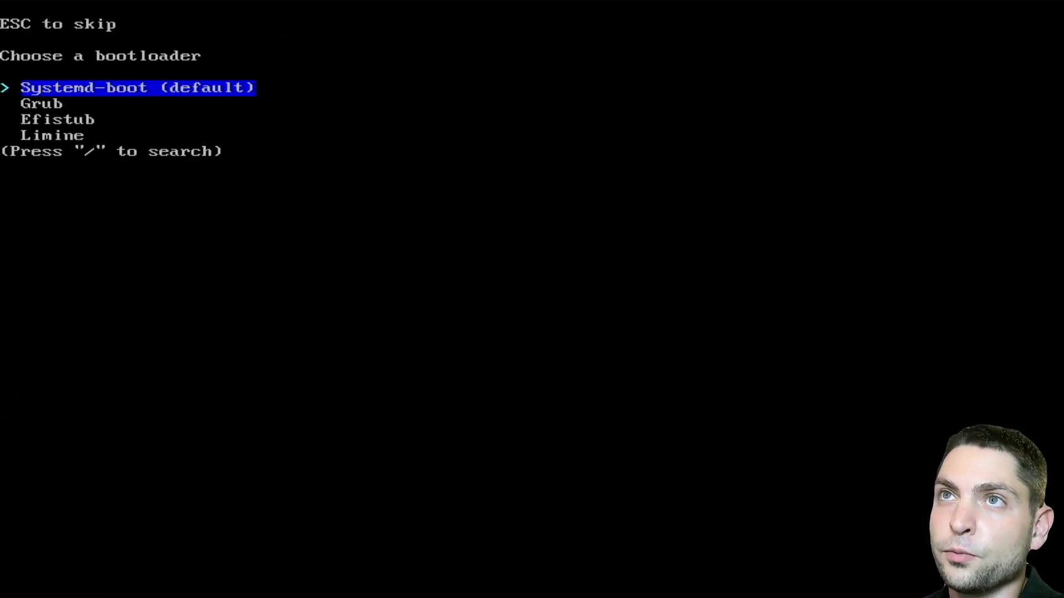
{"action": "key", "text": "Down"}
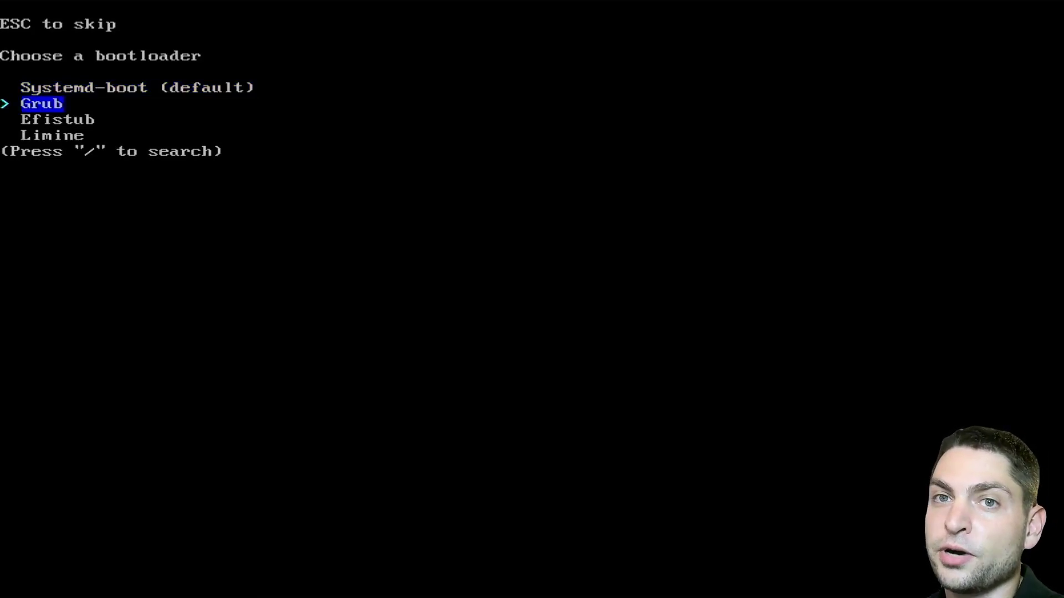
{"action": "key", "text": "Up"}
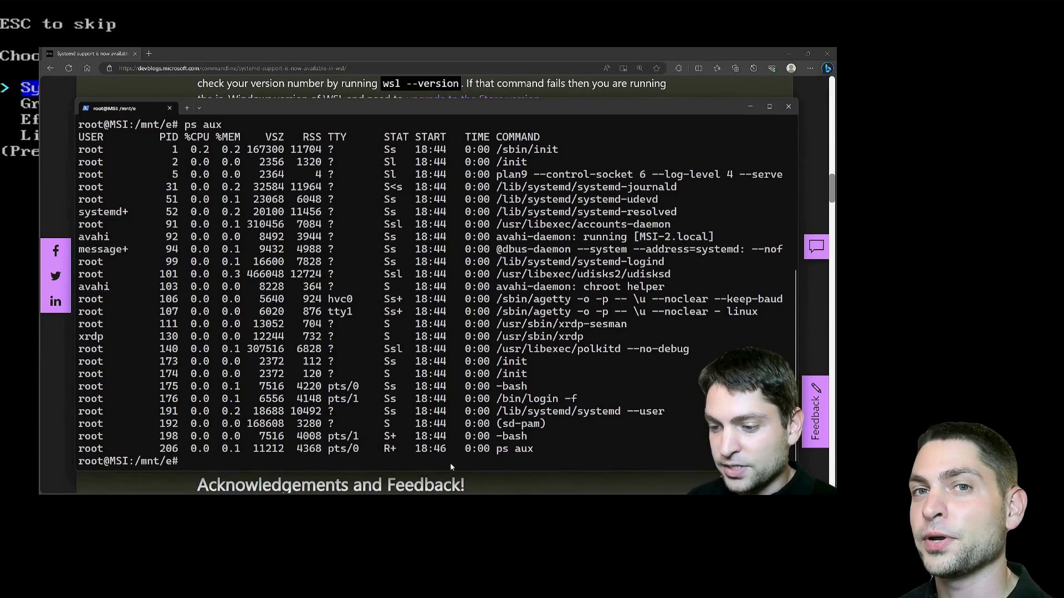
{"action": "key", "text": "ctrl+v"}
{"action": "key", "text": "Return"}
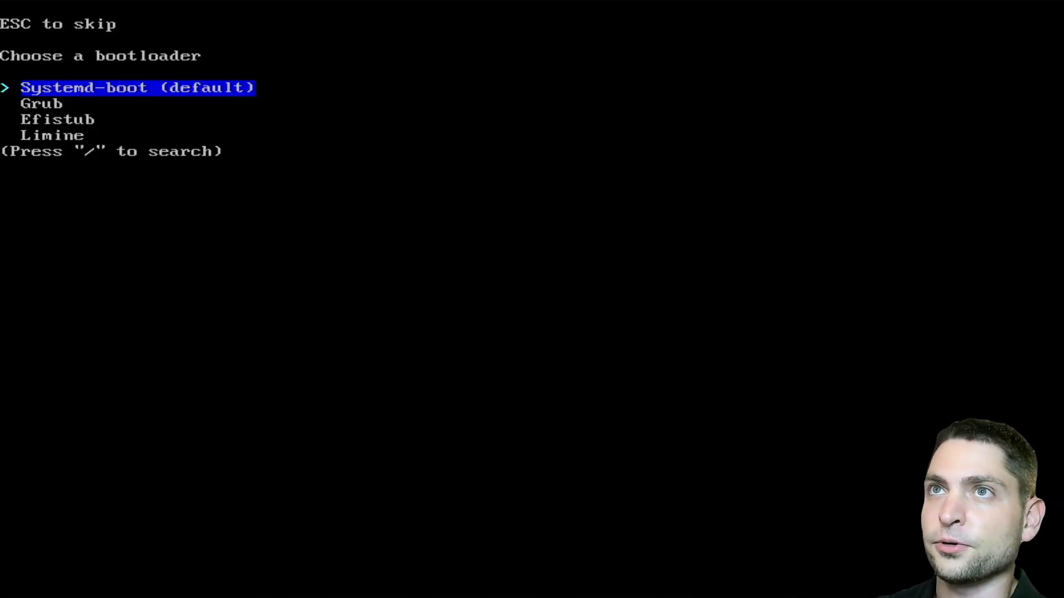
Keep Systemd-boot as bootloader and disable swap on zram
{"action": "key", "text": "Return"}
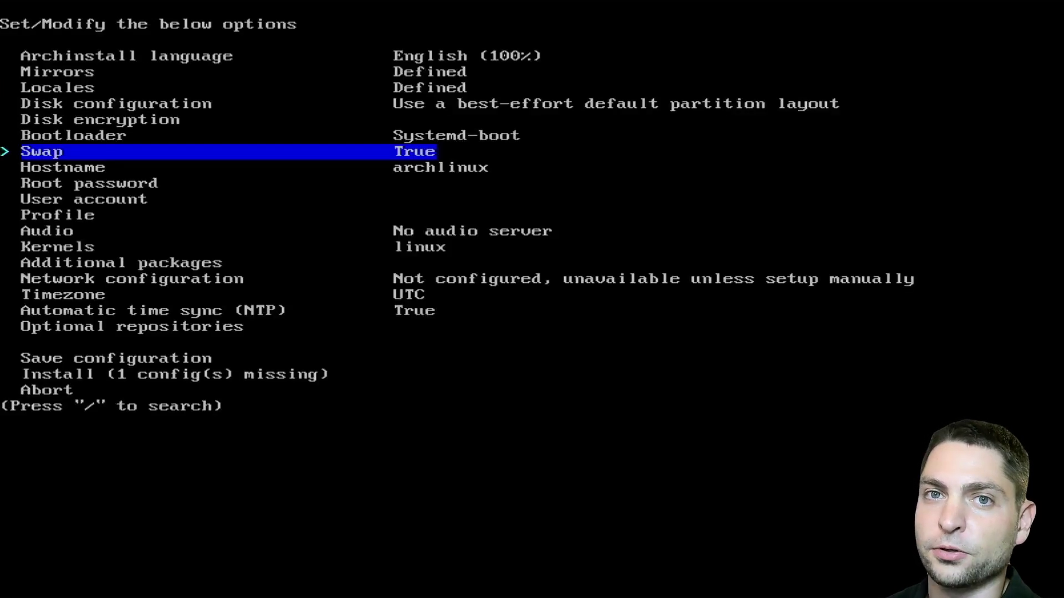
{"action": "key", "text": "Return"}
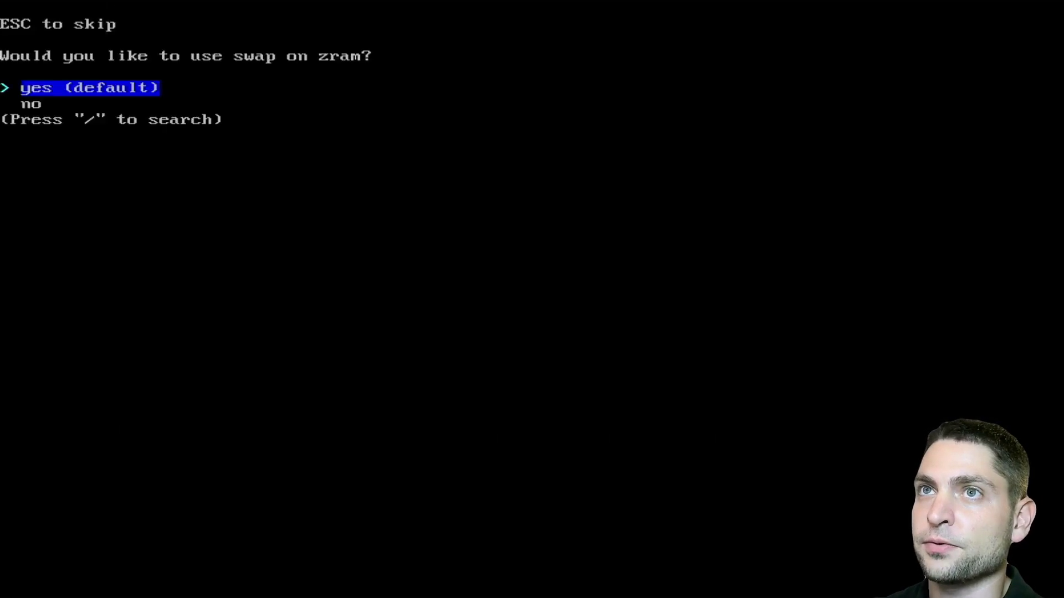
{"action": "key", "text": "Down"}
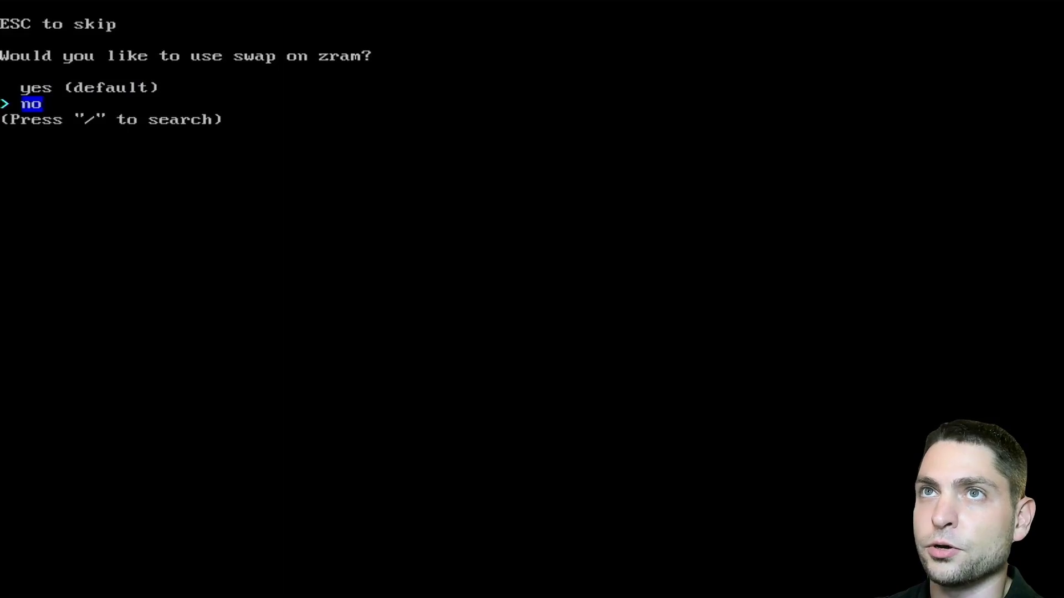
{"action": "key", "text": "Return"}
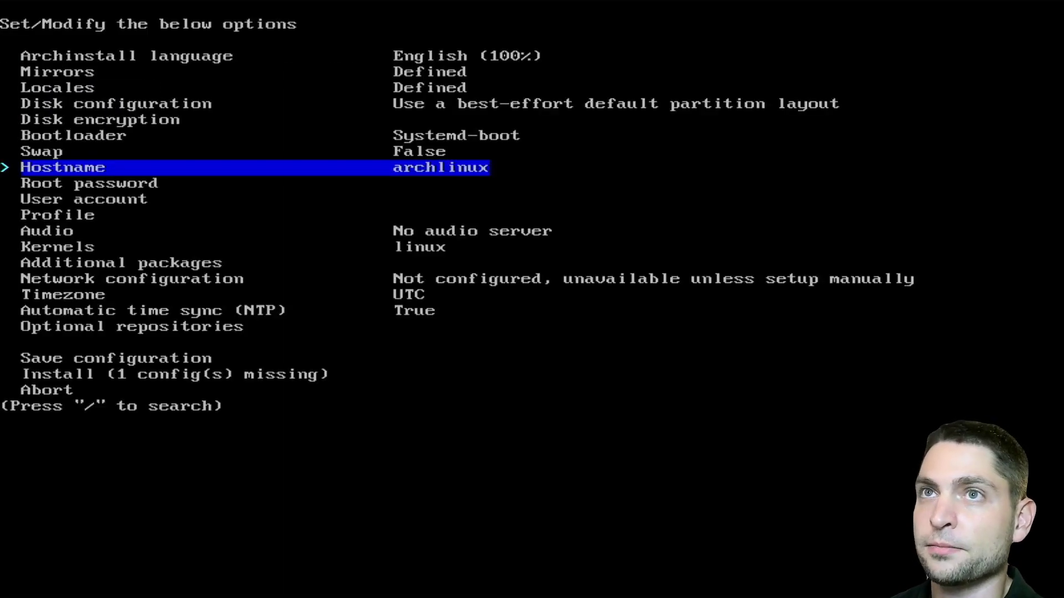
Set the root password, entering it twice for verification
{"action": "key", "text": "Down"}
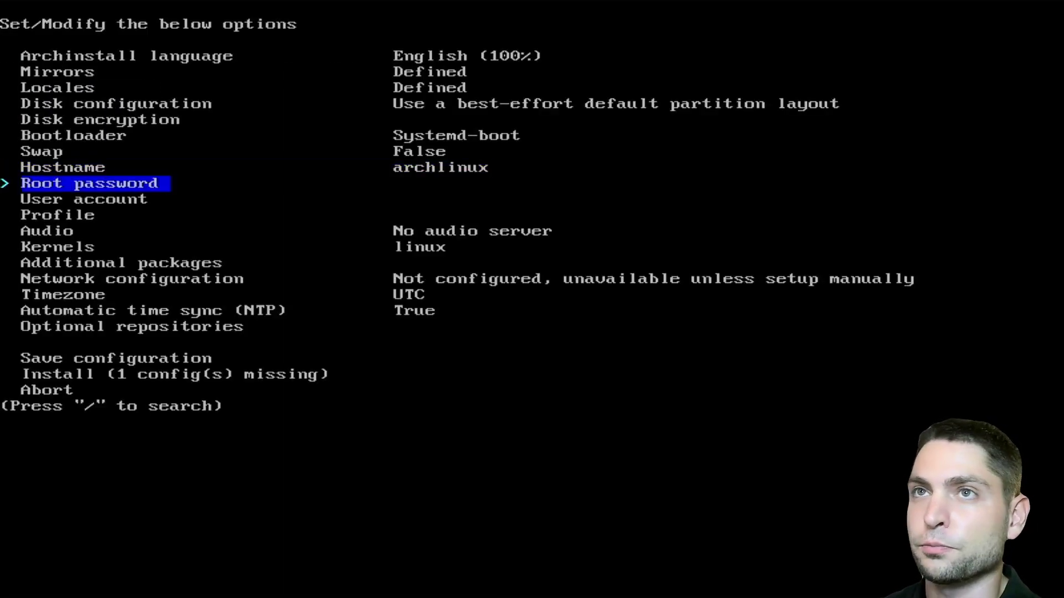
{"action": "key", "text": "Return"}
{"action": "key", "text": "Return"}
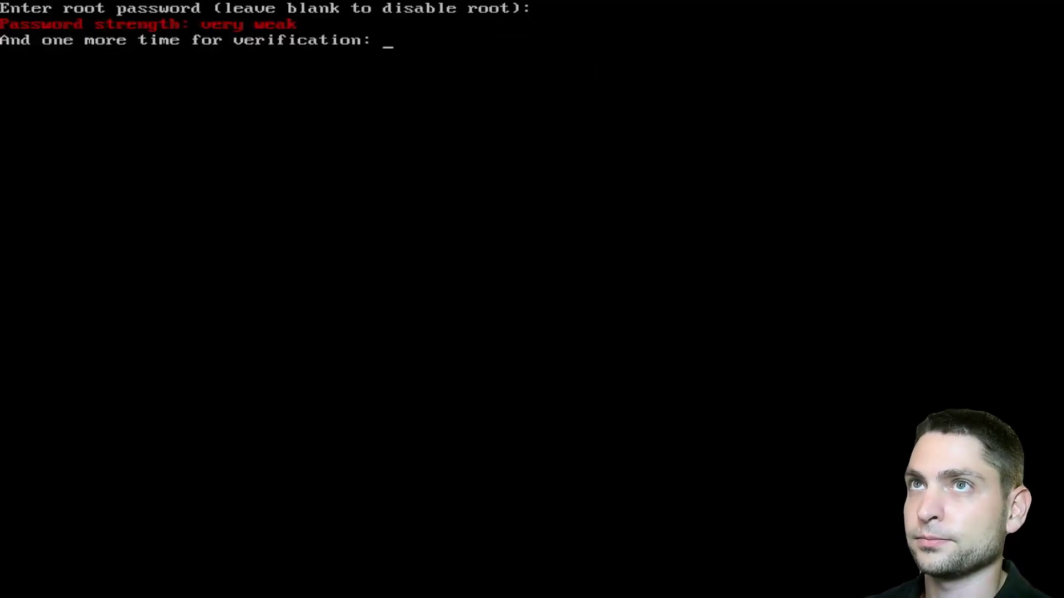
{"action": "key", "text": "Return"}
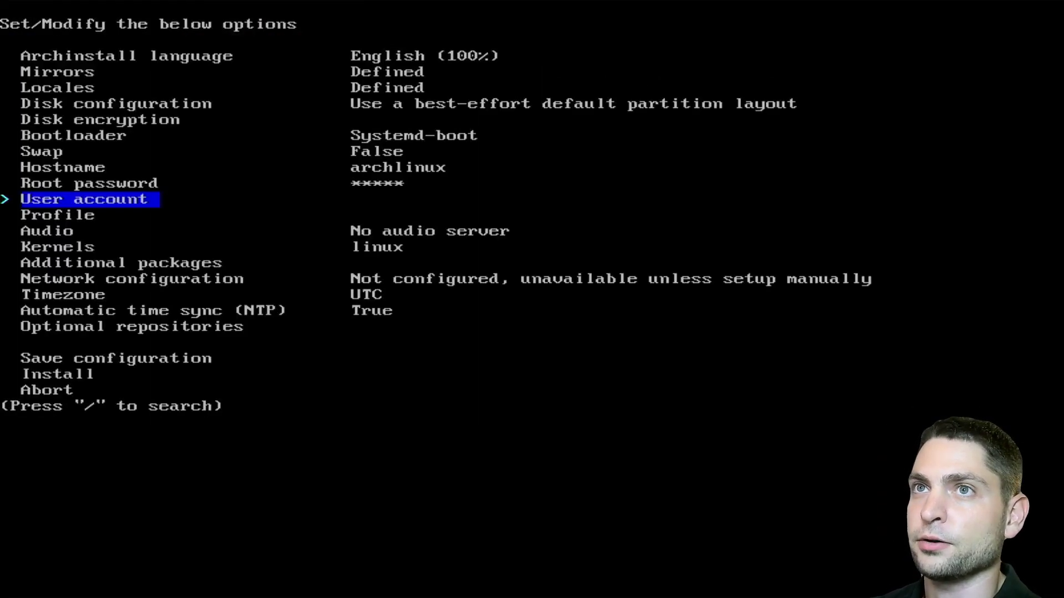
{"action": "key", "text": "Return"}
{"action": "key", "text": "Return"}
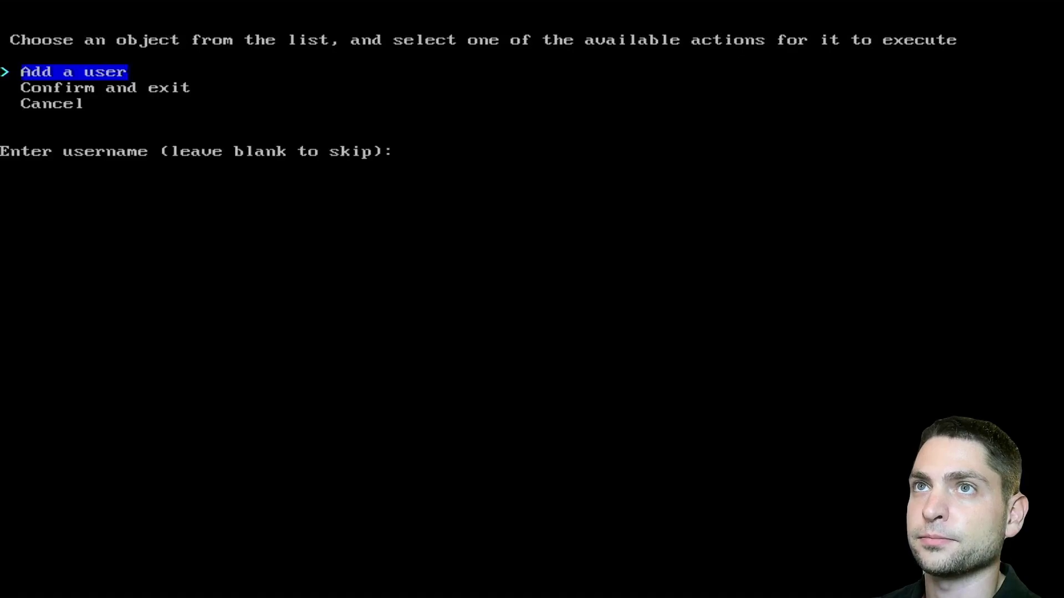
Add one user account with its username and sudo rights, then confirm the user list
{"action": "type", "text": "agiledevart"}
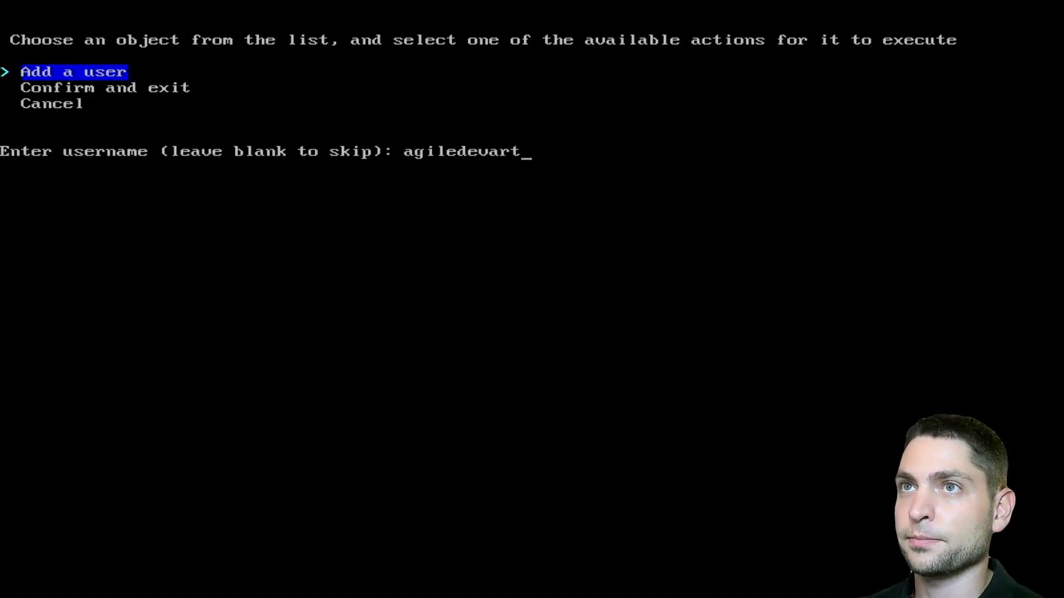
{"action": "key", "text": "Return"}
{"action": "key", "text": "Return"}
{"action": "key", "text": "Return"}
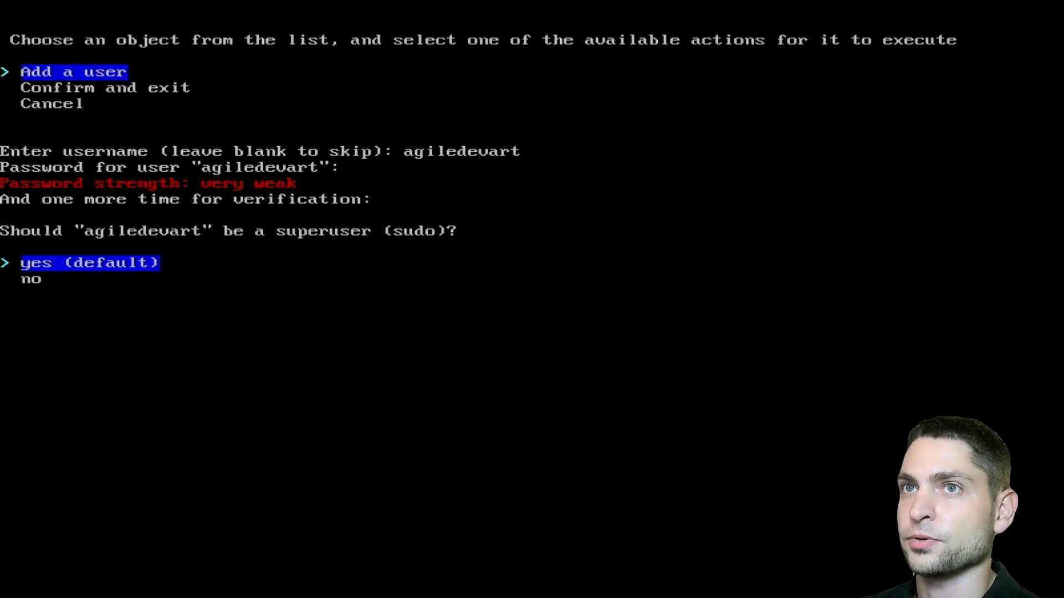
{"action": "key", "text": "Return"}
{"action": "key", "text": "Down"}
{"action": "key", "text": "Down"}
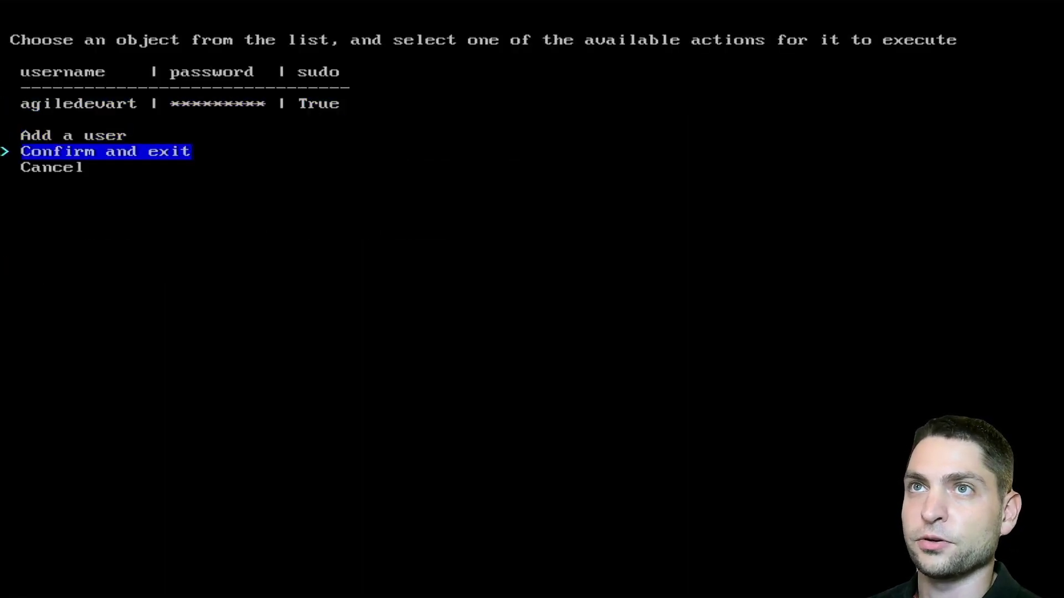
{"action": "key", "text": "Return"}
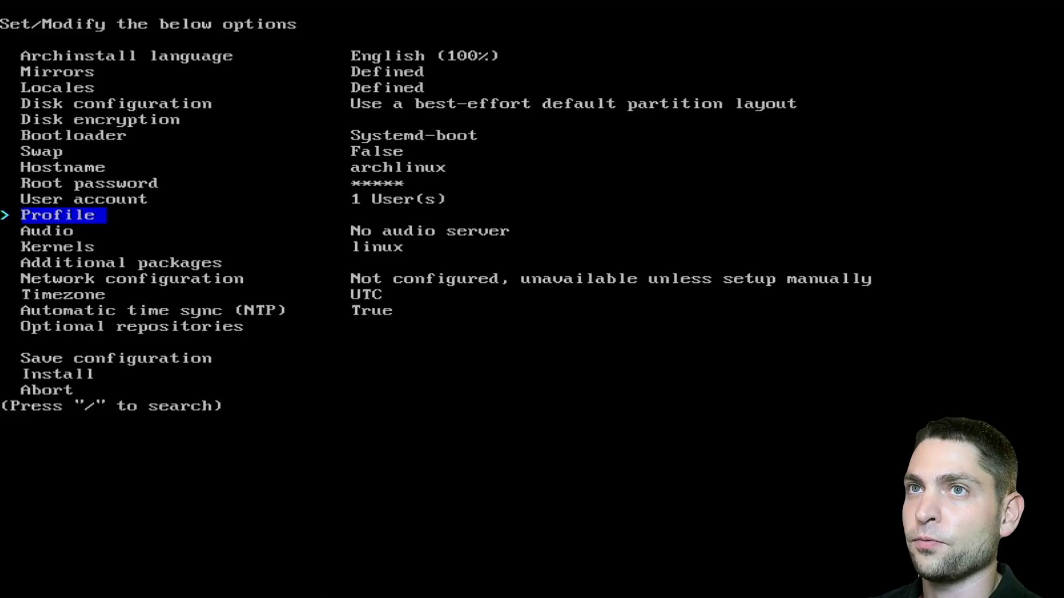
Choose the Desktop installation profile with Gnome as the desktop environment
{"action": "key", "text": "Return"}
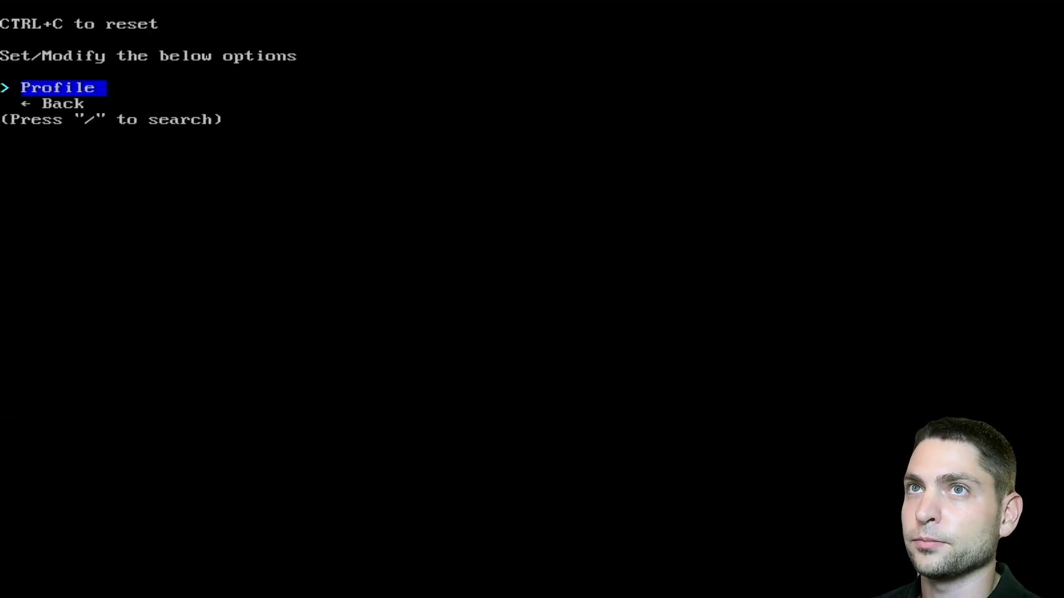
{"action": "key", "text": "Return"}
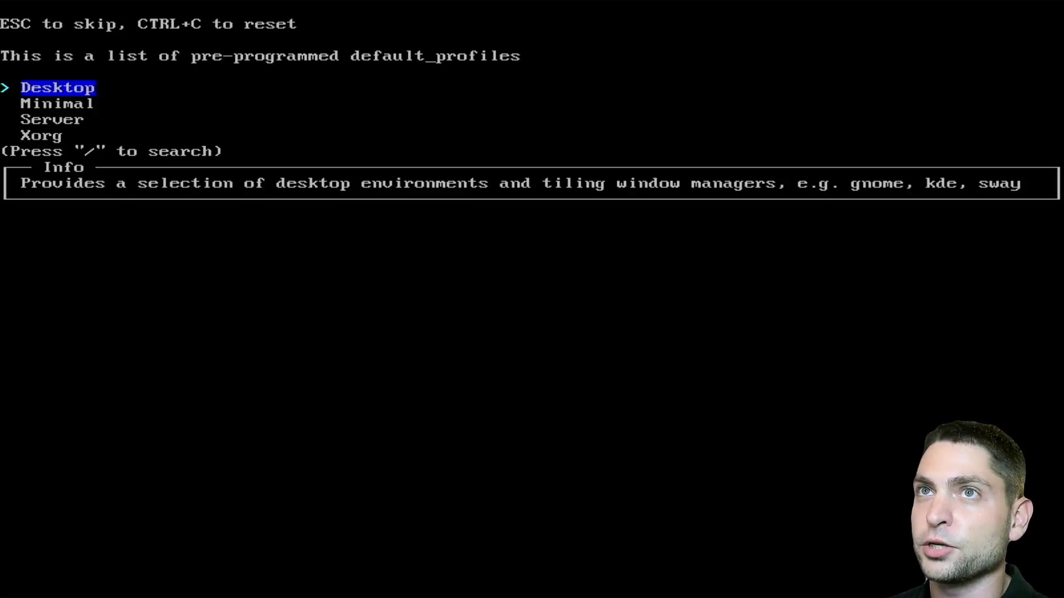
{"action": "key", "text": "Return"}
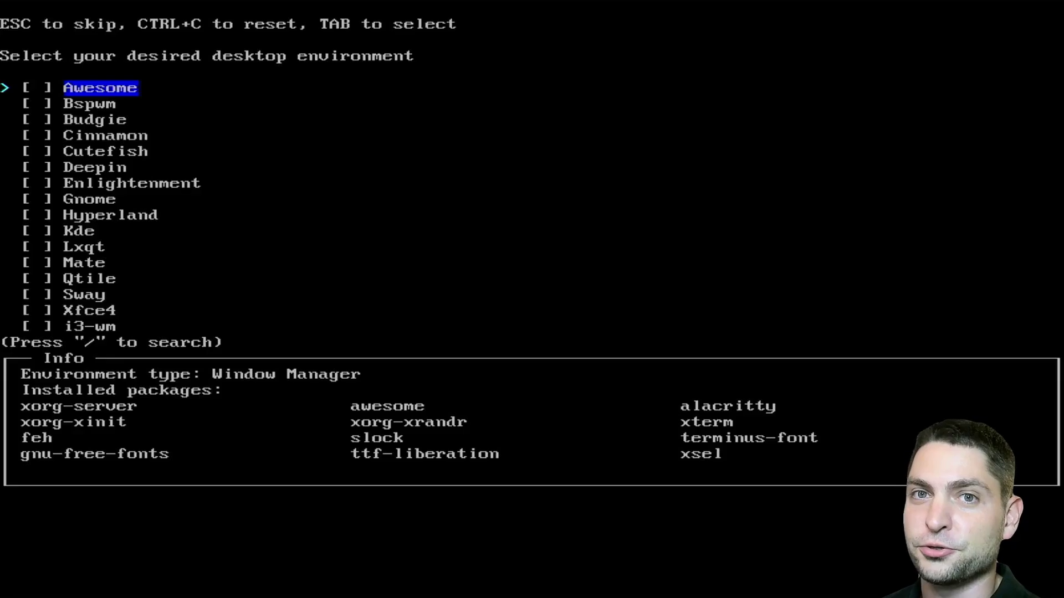
{"action": "key", "text": "Down"}
{"action": "key", "text": "Down"}
{"action": "key", "text": "Down"}
{"action": "key", "text": "Down"}
{"action": "key", "text": "Down"}
{"action": "key", "text": "Down"}
{"action": "key", "text": "Down"}
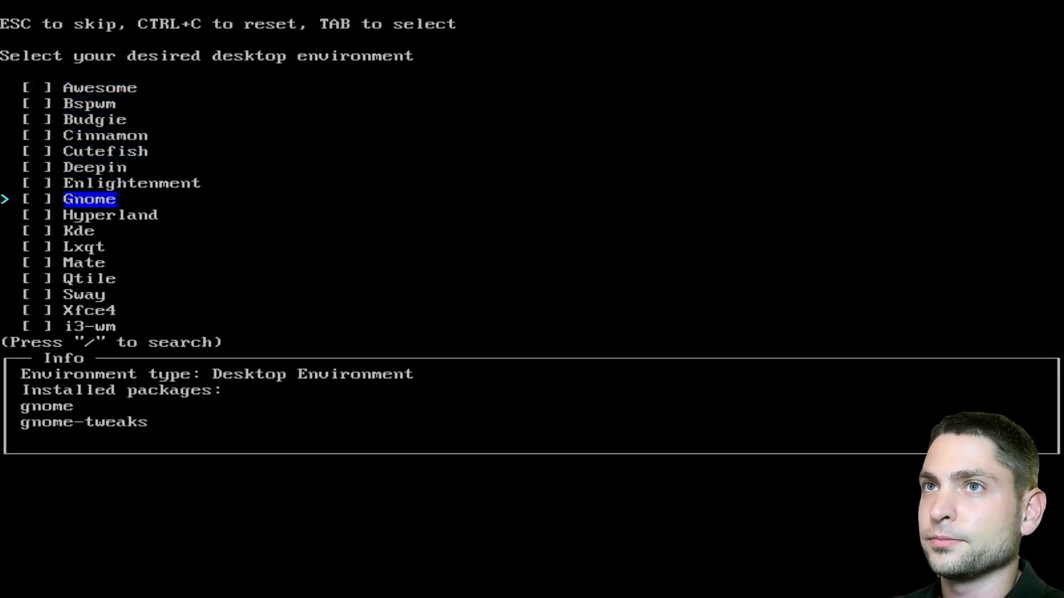
{"action": "key", "text": "Return"}
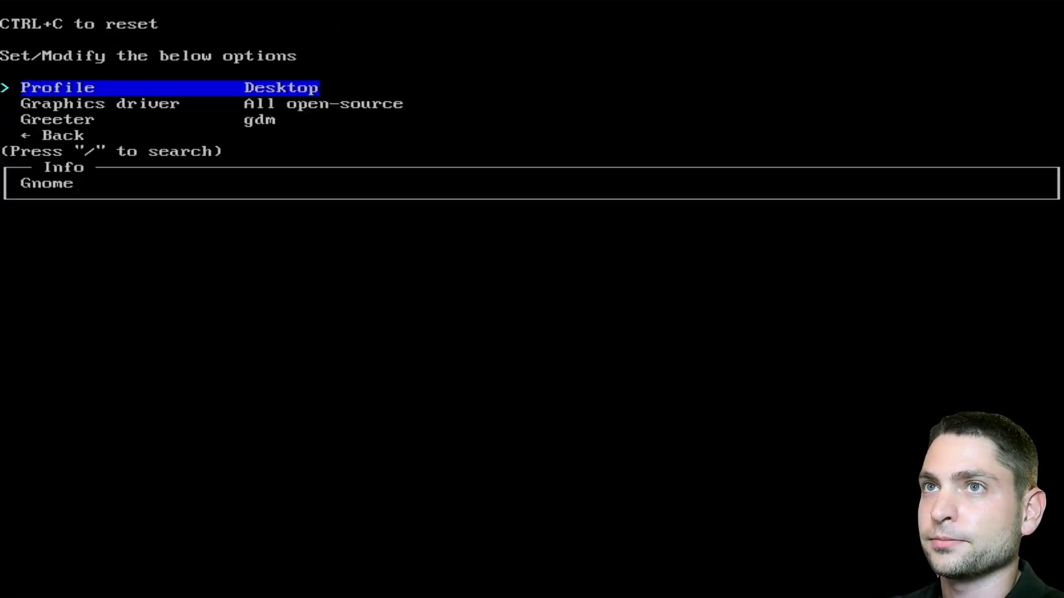
{"action": "key", "text": "Down"}
{"action": "key", "text": "Down"}
{"action": "key", "text": "Down"}
Set the audio server to Pipewire
{"action": "key", "text": "Return"}
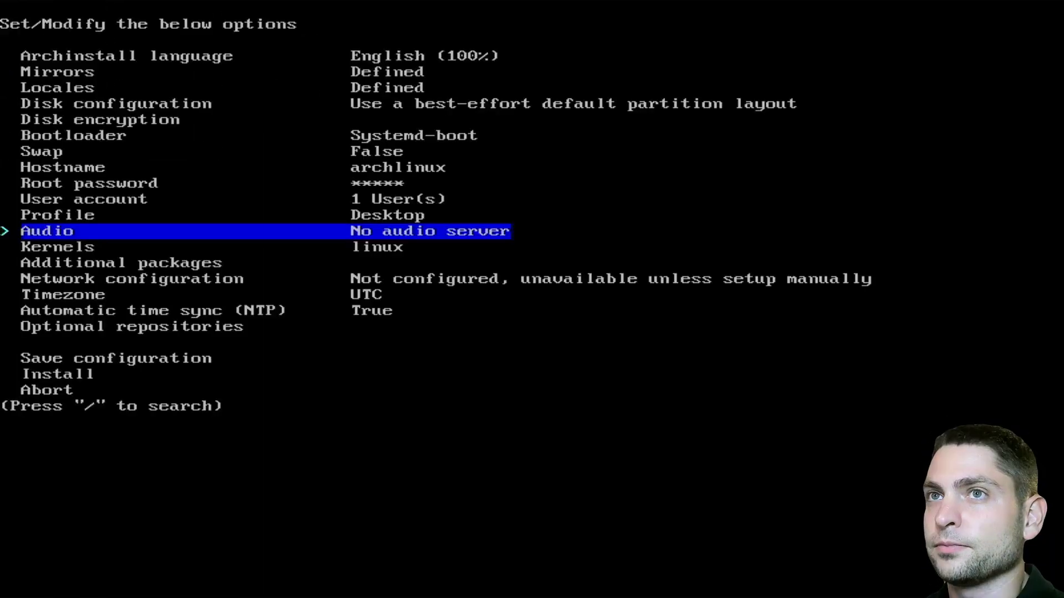
{"action": "key", "text": "Return"}
{"action": "key", "text": "Down"}
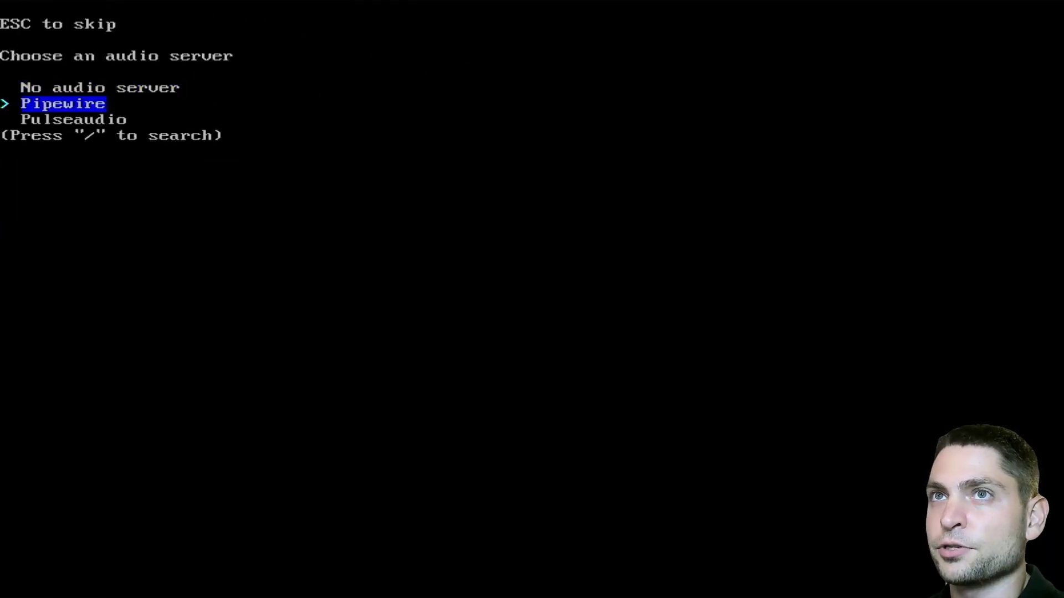
{"action": "key", "text": "Return"}
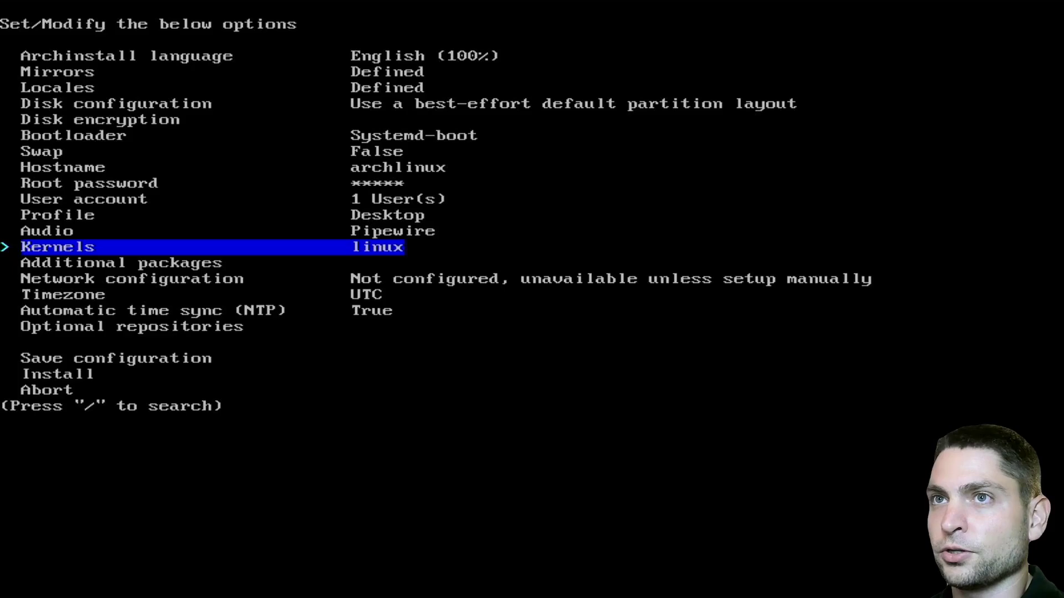
Add the linux-zen kernel alongside the default linux kernel
{"action": "key", "text": "Return"}
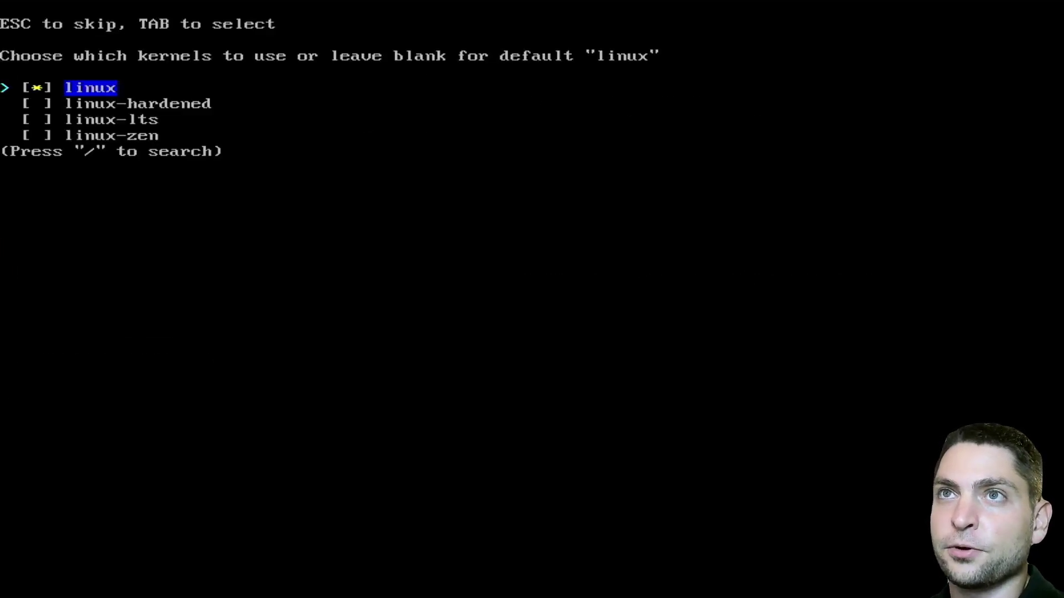
{"action": "key", "text": "Down"}
{"action": "key", "text": "Down"}
{"action": "key", "text": "Down"}
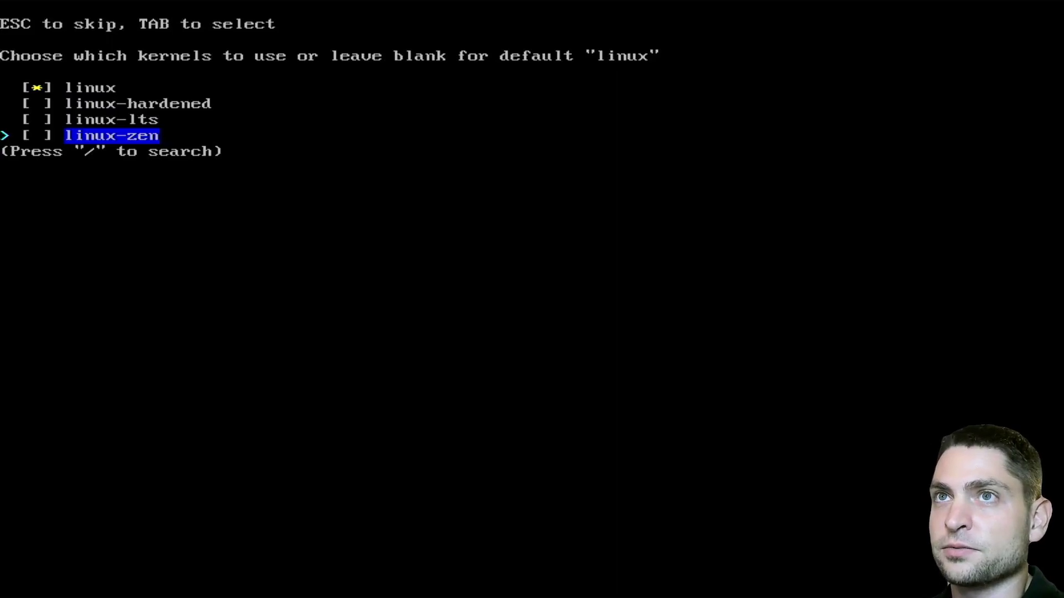
{"action": "key", "text": "Tab"}
{"action": "key", "text": "Return"}
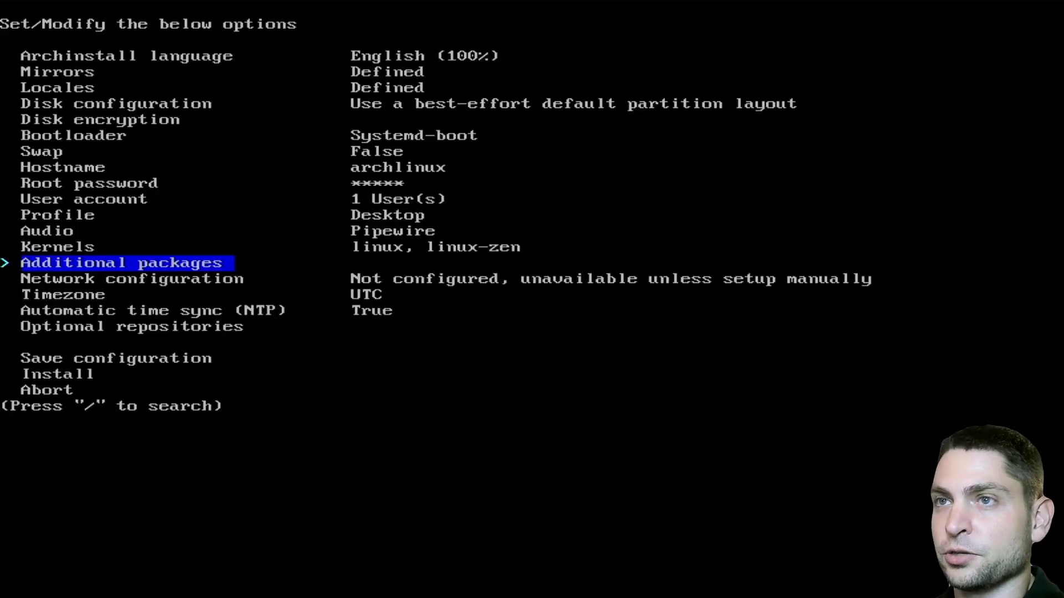
Add neofetch as an additional package
{"action": "key", "text": "Return"}
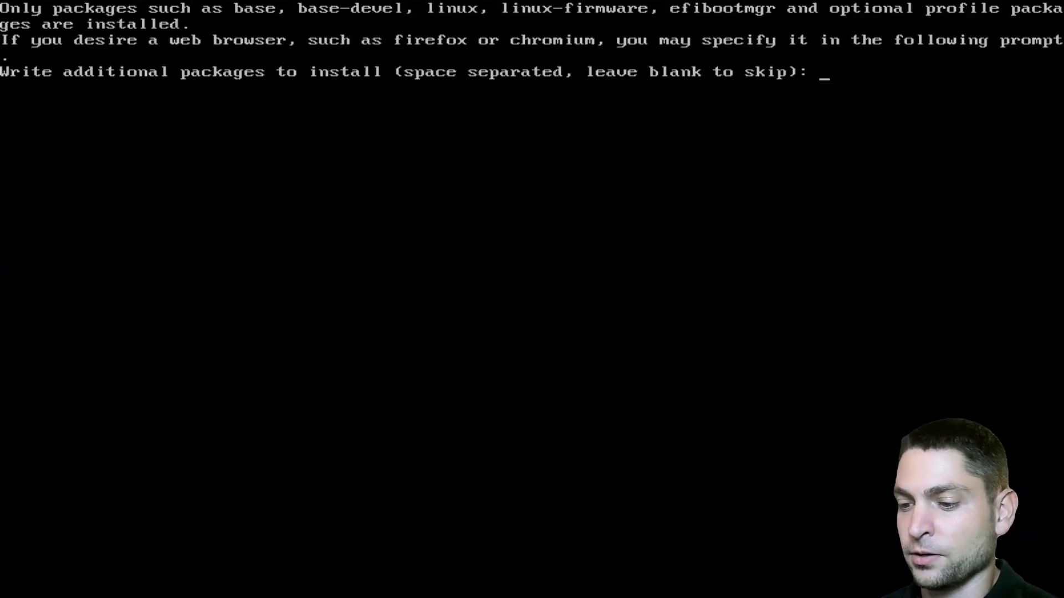
{"action": "type", "text": "neofetch"}
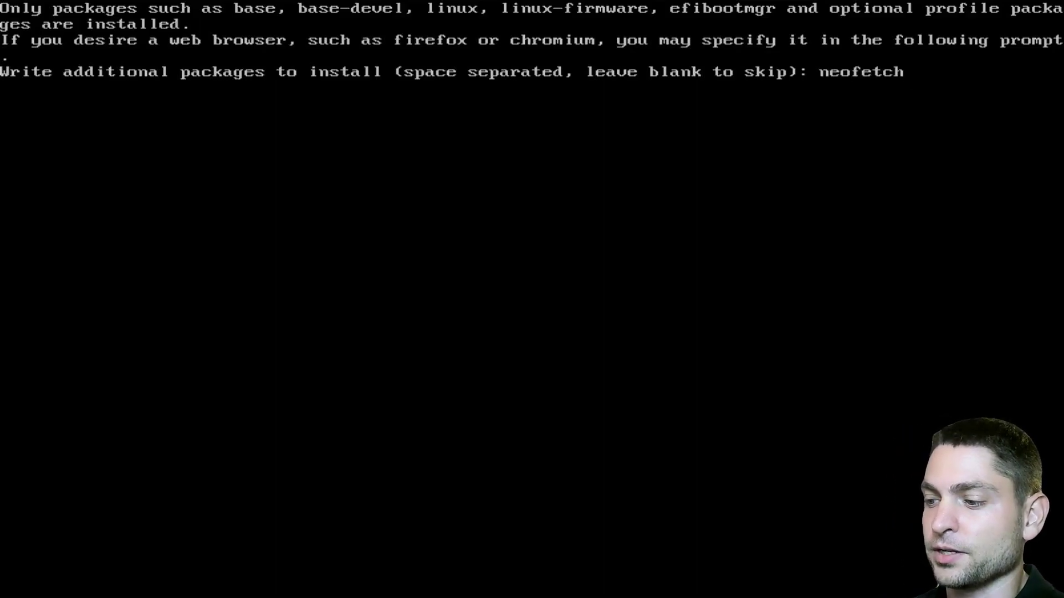
{"action": "key", "text": "Return"}
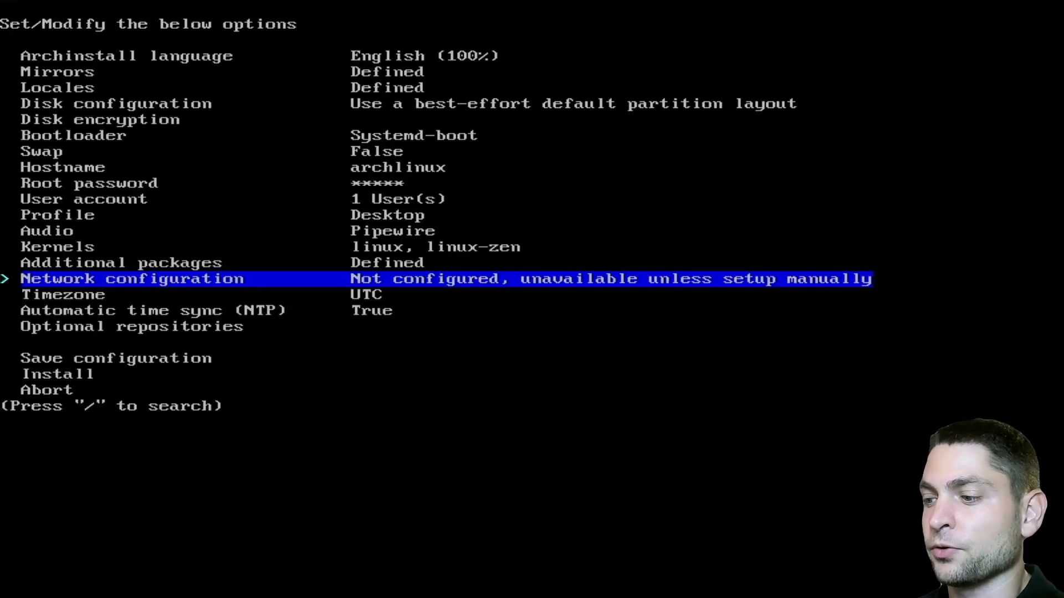
Set network configuration to Use NetworkManager
{"action": "key", "text": "Return"}
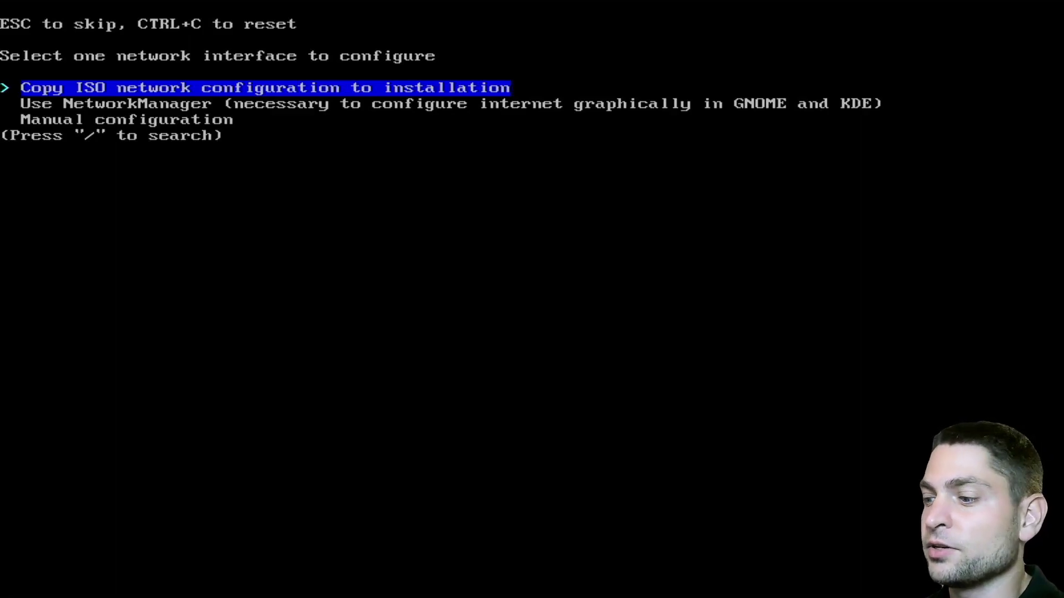
{"action": "key", "text": "Down"}
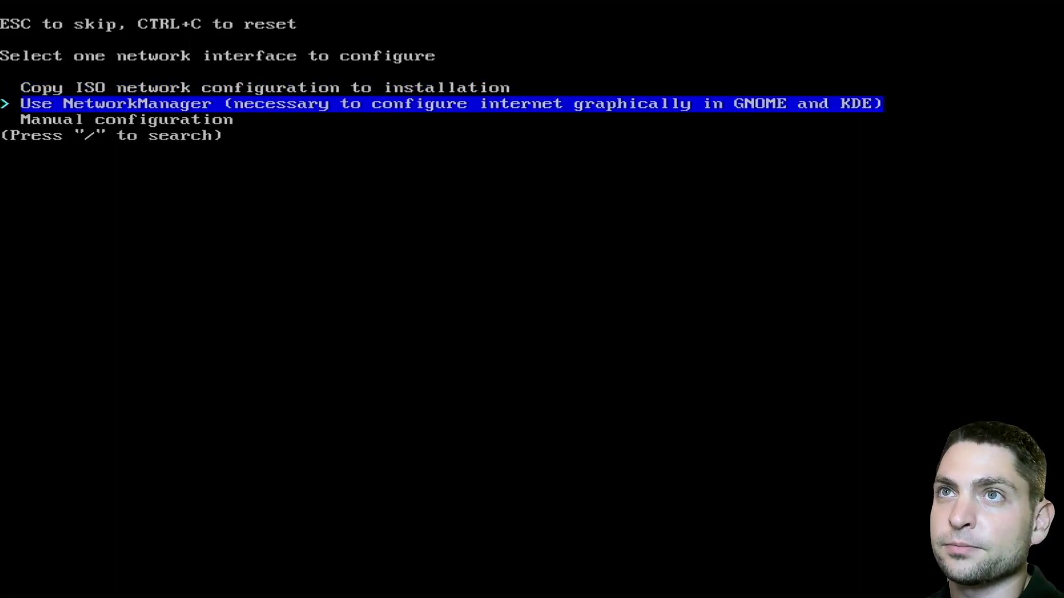
{"action": "key", "text": "Return"}
Start the installation and answer 'no' to chrooting into the new system
{"action": "key", "text": "Down"}
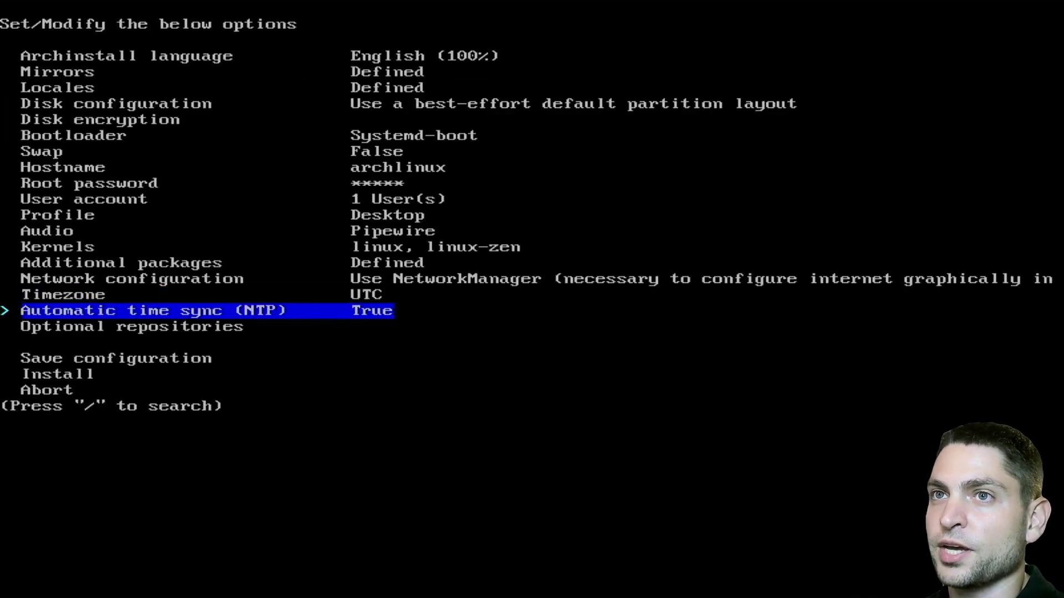
{"action": "key", "text": "Down"}
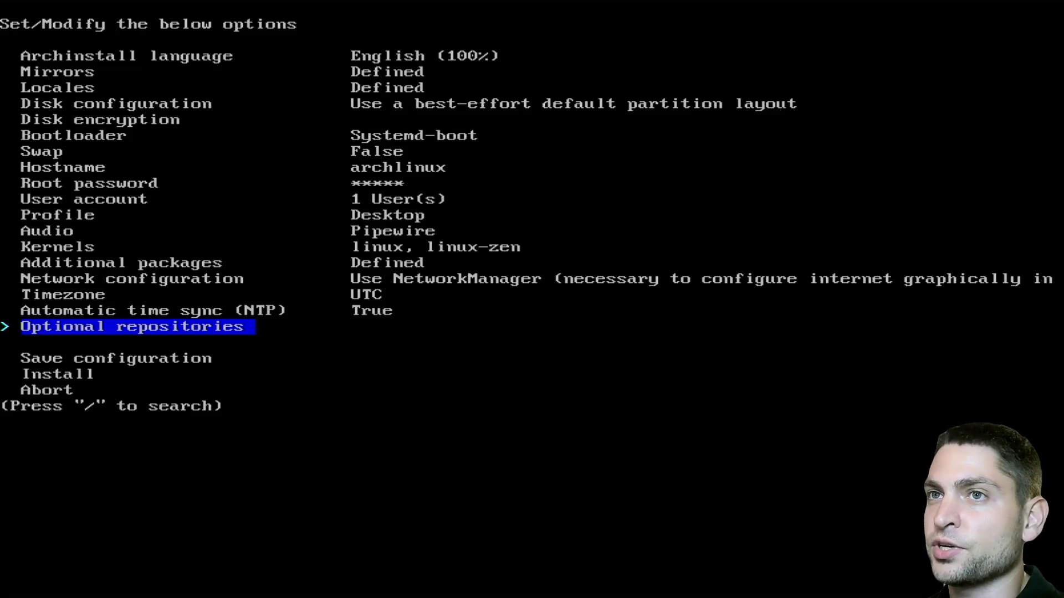
{"action": "key", "text": "Down"}
{"action": "key", "text": "Down"}
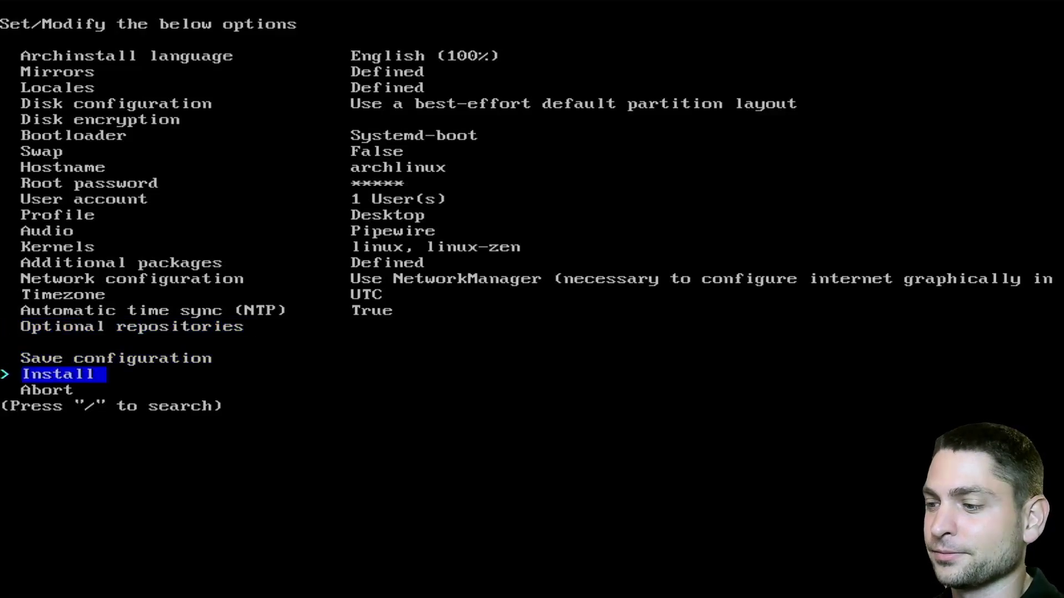
{"action": "key", "text": "Return"}
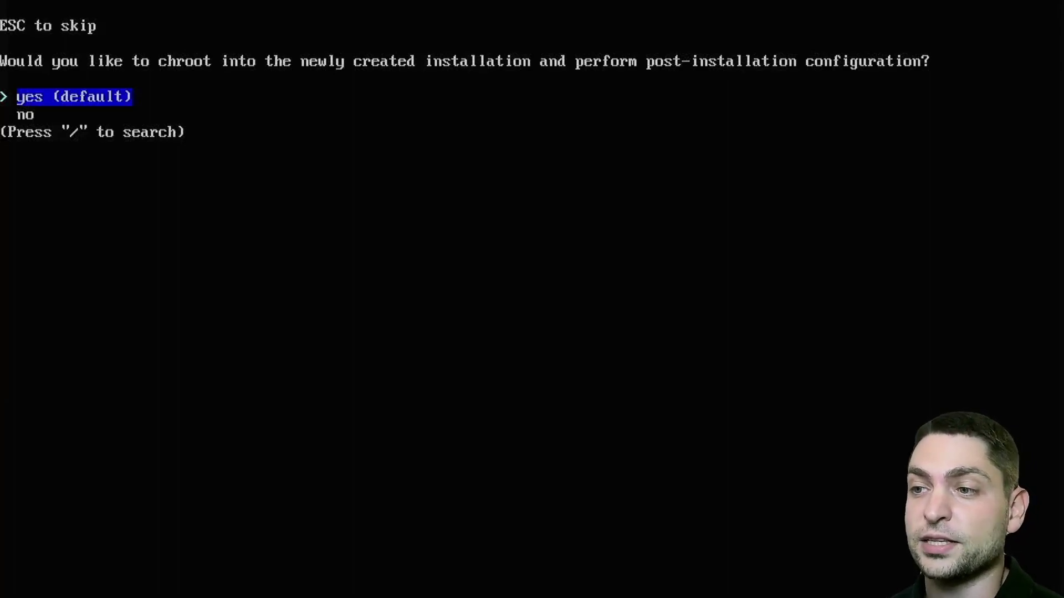
{"action": "key", "text": "Down"}
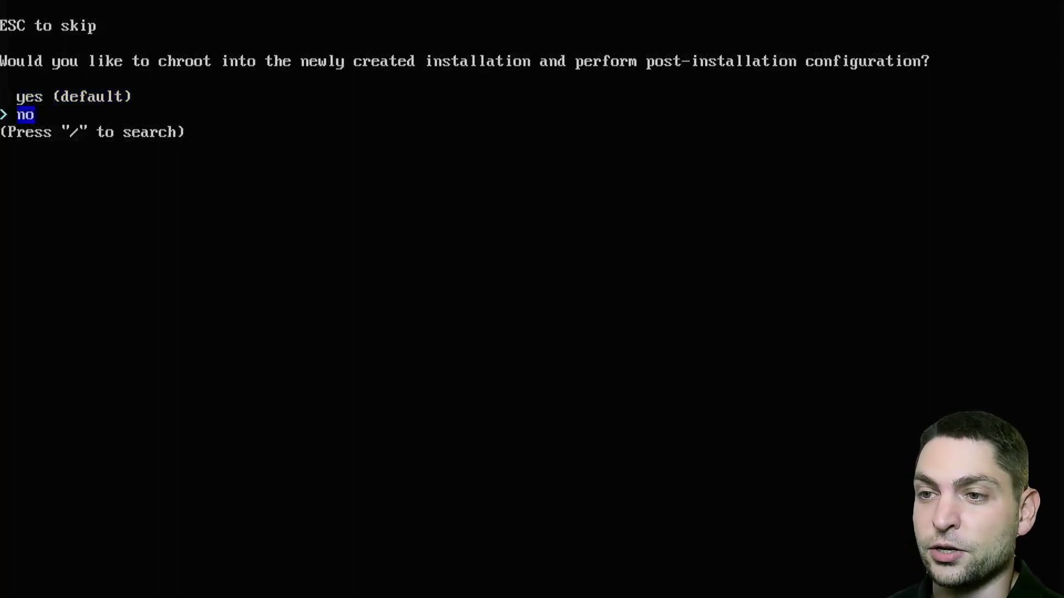
{"action": "key", "text": "Return"}
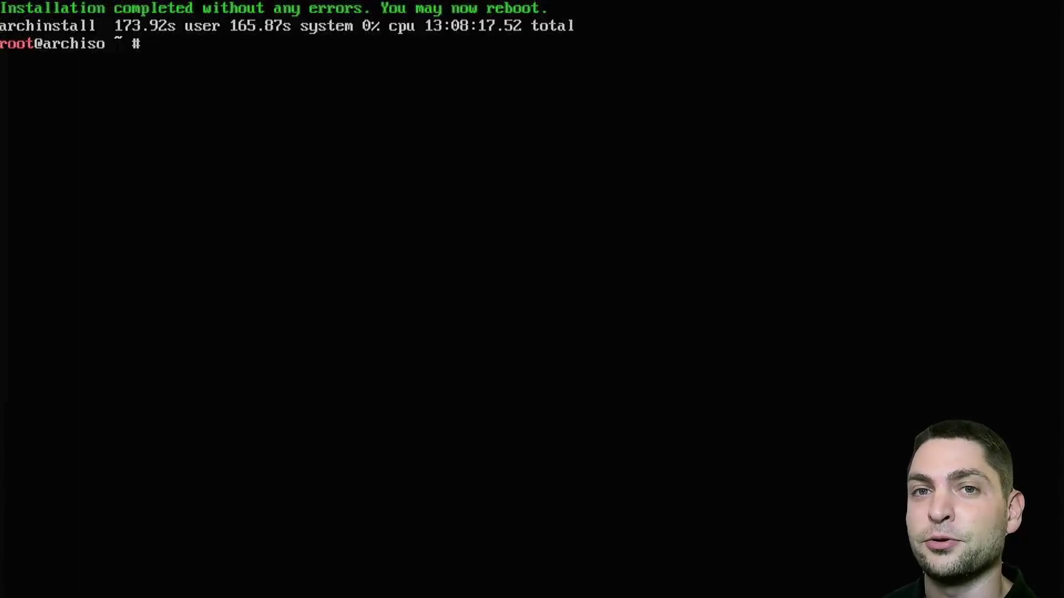
Run reboot at the root prompt to boot the installed Arch system
{"action": "type", "text": "reboot"}
{"action": "key", "text": "Return"}
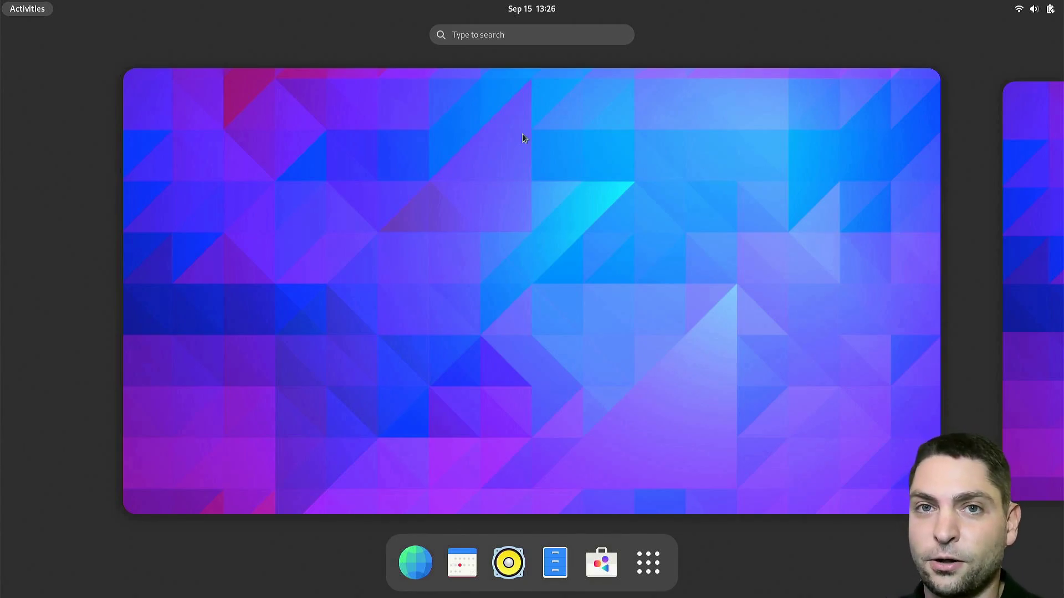
Open Console from the 'ter' search and run neofetch in it
{"action": "left_click", "coordinate": [730, 278]}
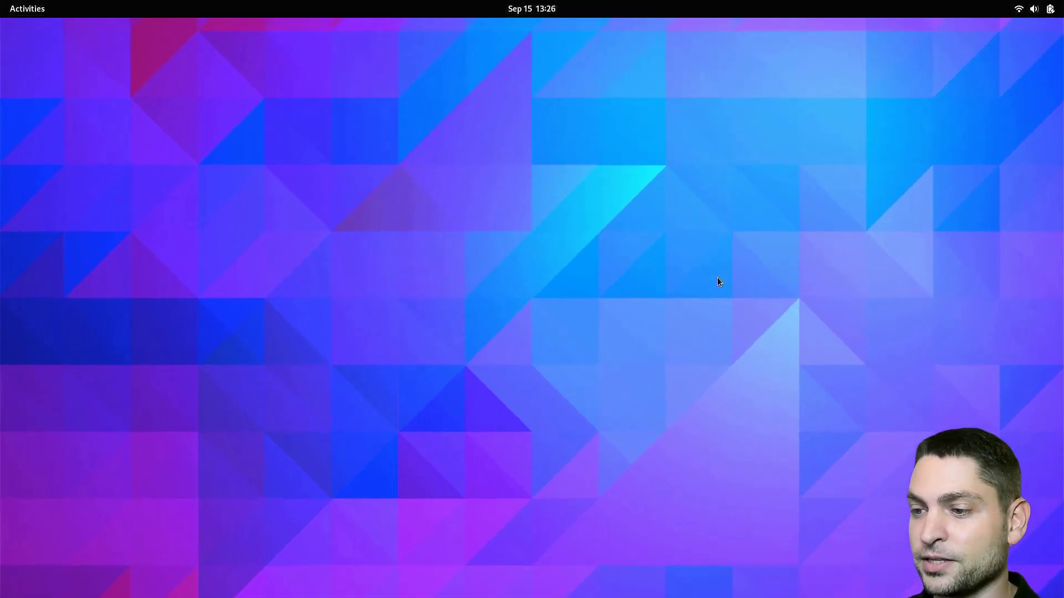
{"action": "key", "text": "super"}
{"action": "type", "text": "ter"}
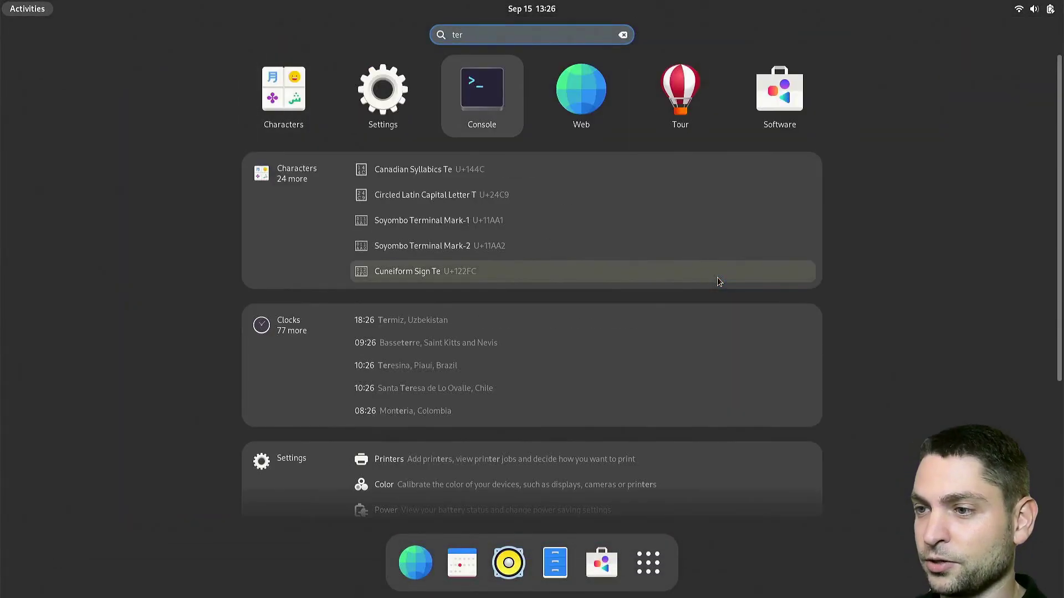
{"action": "key", "text": "Return"}
{"action": "type", "text": "neofetch"}
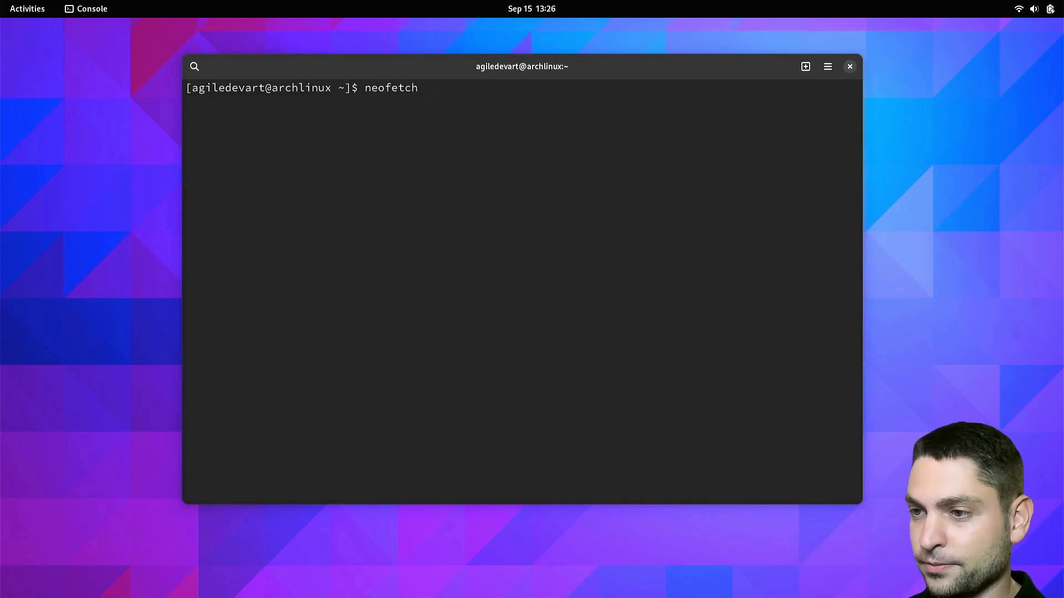
{"action": "key", "text": "Return"}
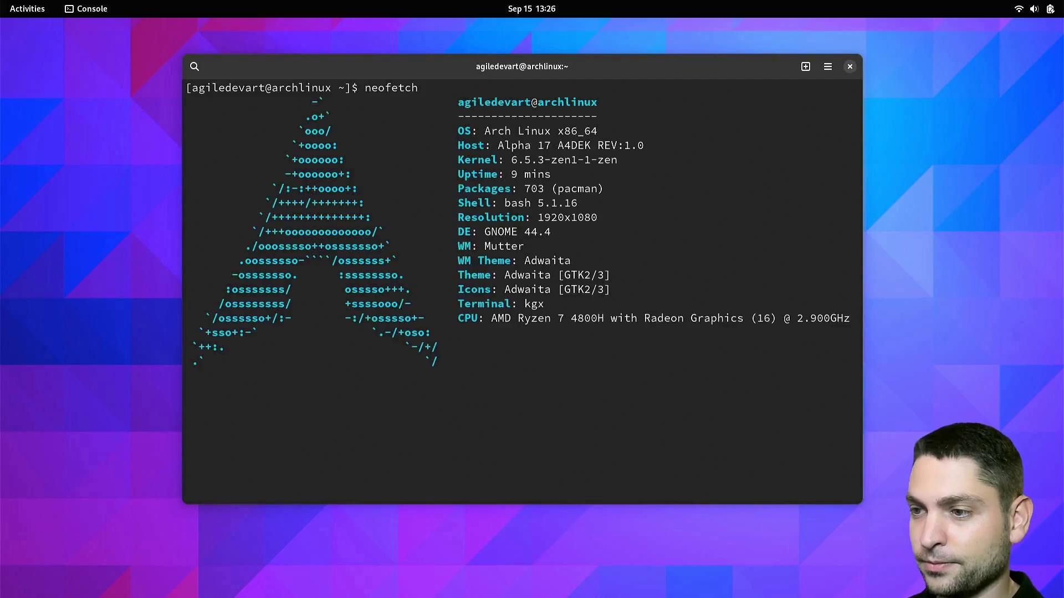